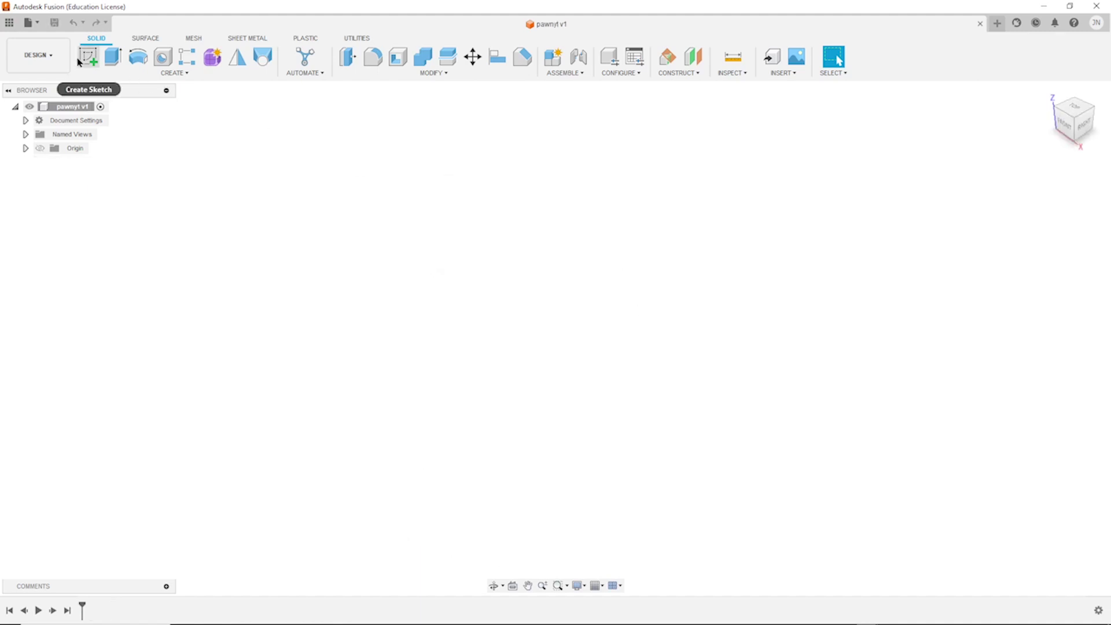
- Create a new sketch on the front origin plane of the empty design
click(91, 58)
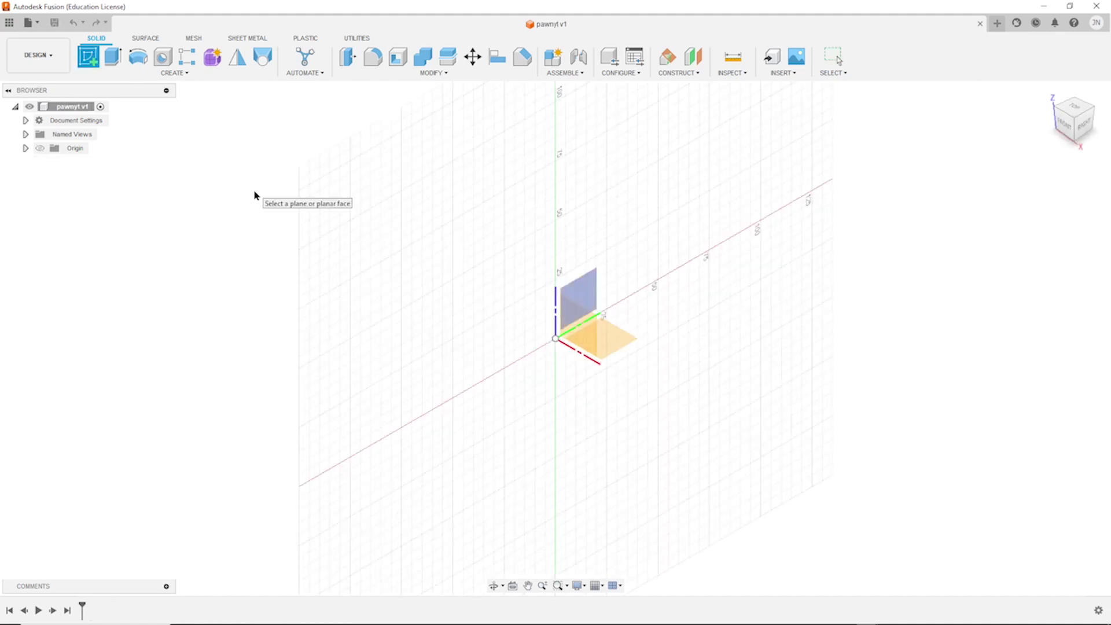
click(570, 320)
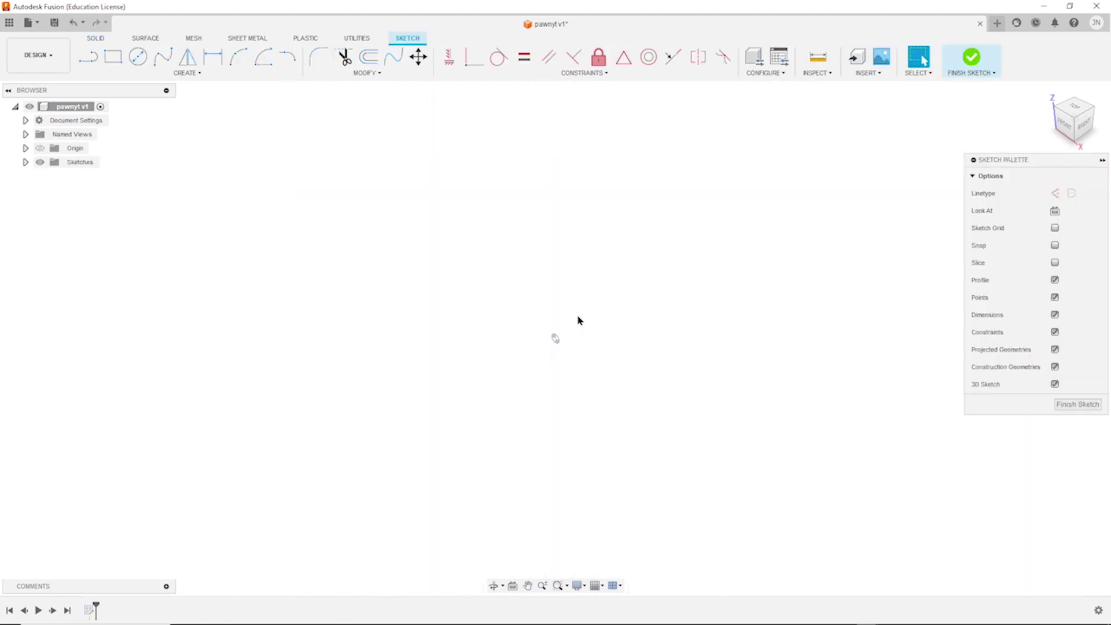
- Face the sketch and draw a tall vertical line down to the origin
click(1054, 210)
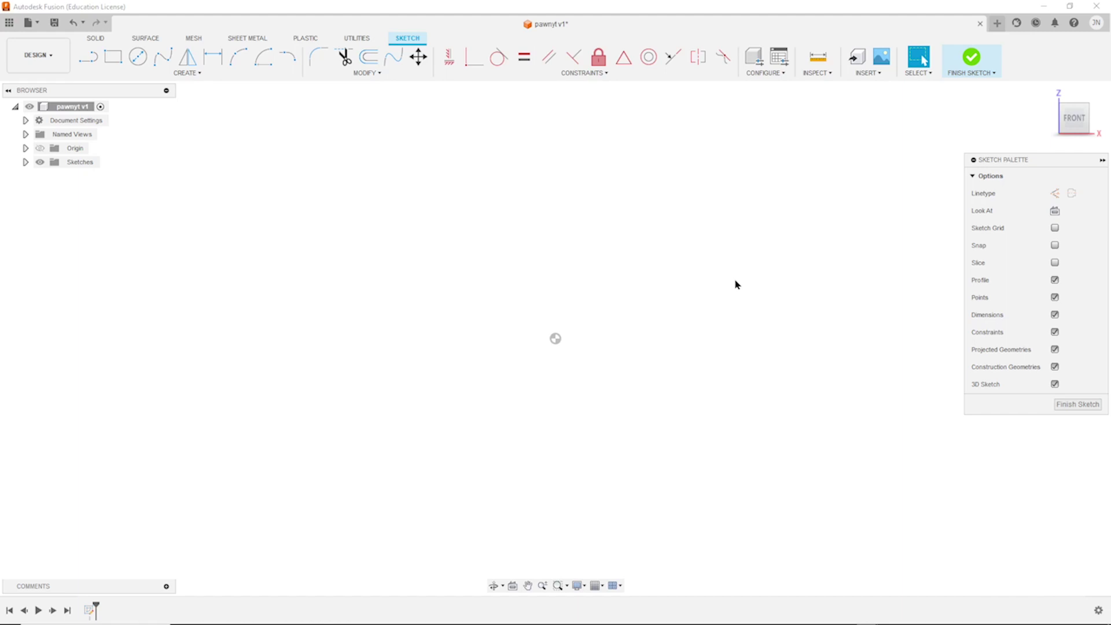
key(s)
click(742, 305)
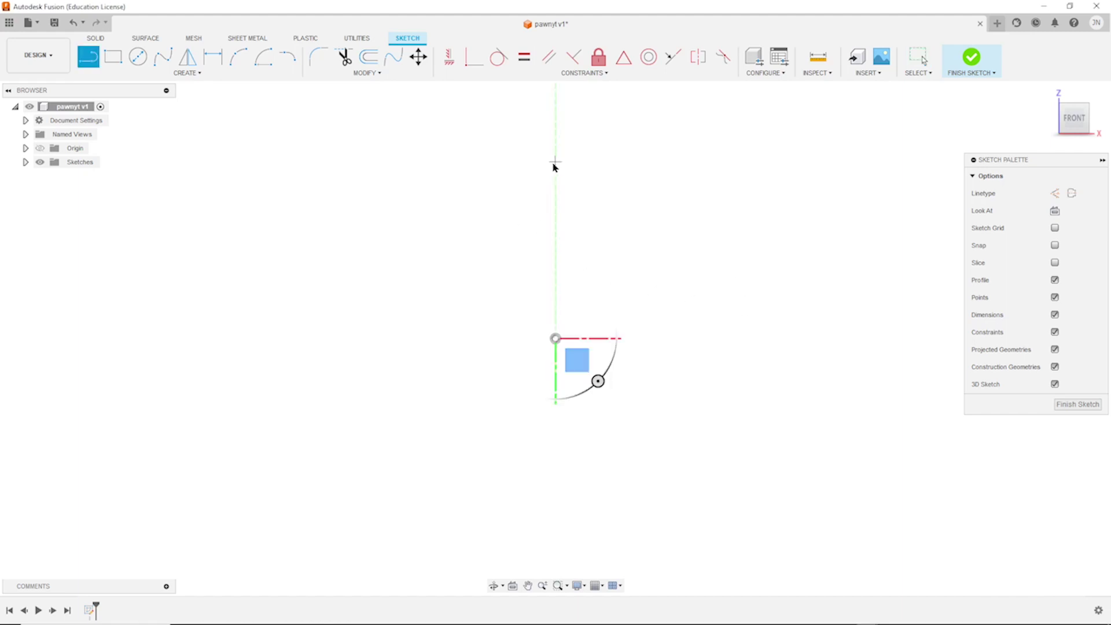
click(554, 164)
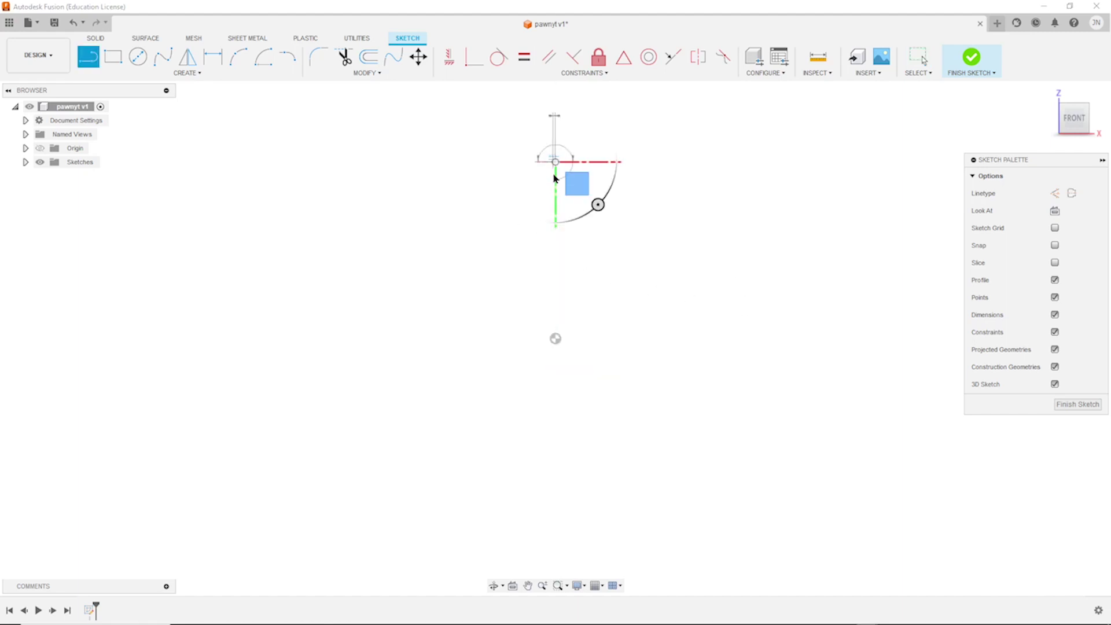
click(556, 339)
- Add the horizontal bottom line with a rounded tangent arc end, then fit the view
drag(556, 339, 612, 339)
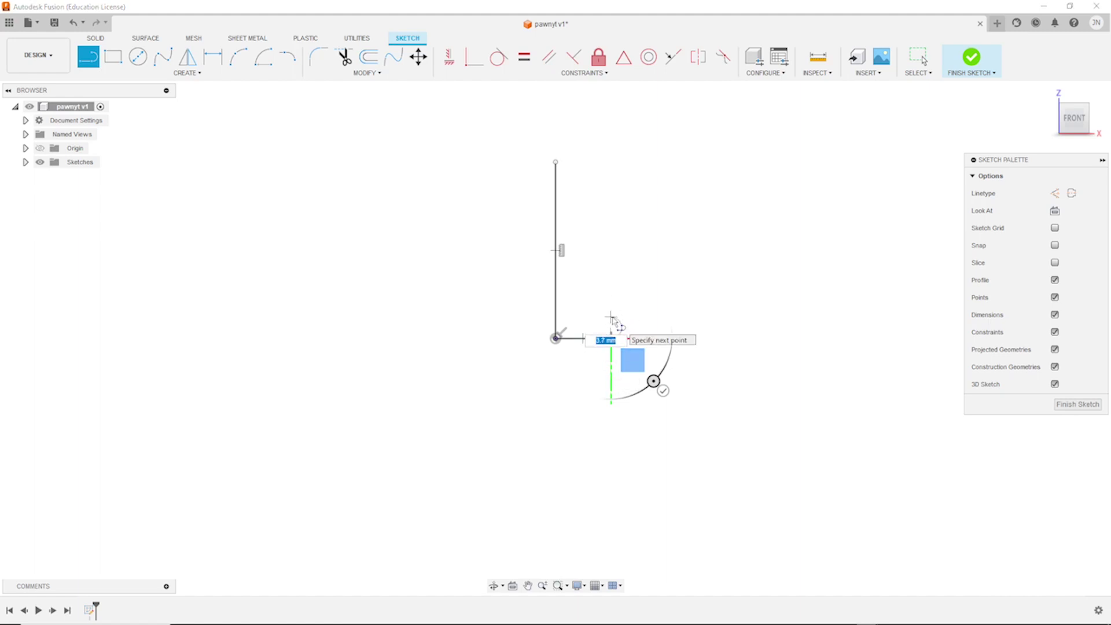
click(611, 317)
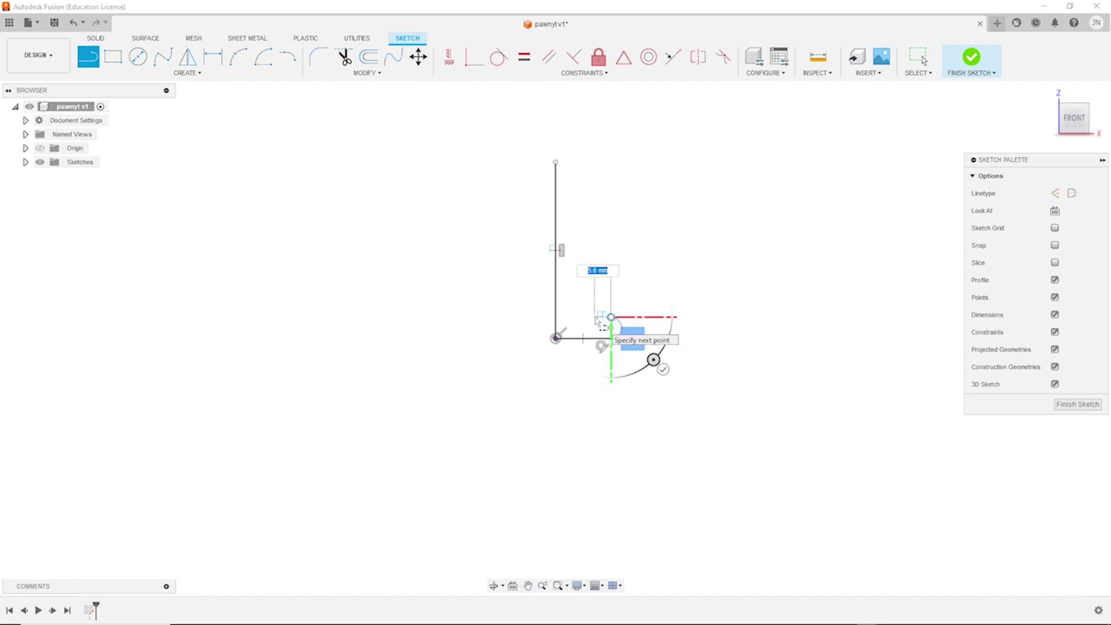
drag(614, 321, 599, 320)
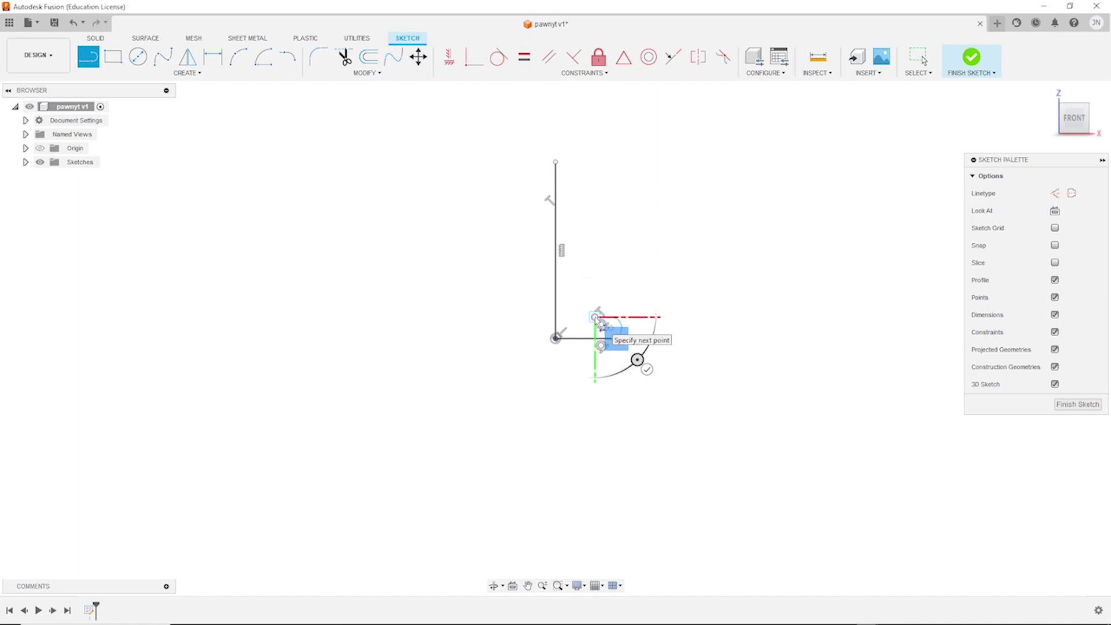
key(Escape)
middle_click(682, 296)
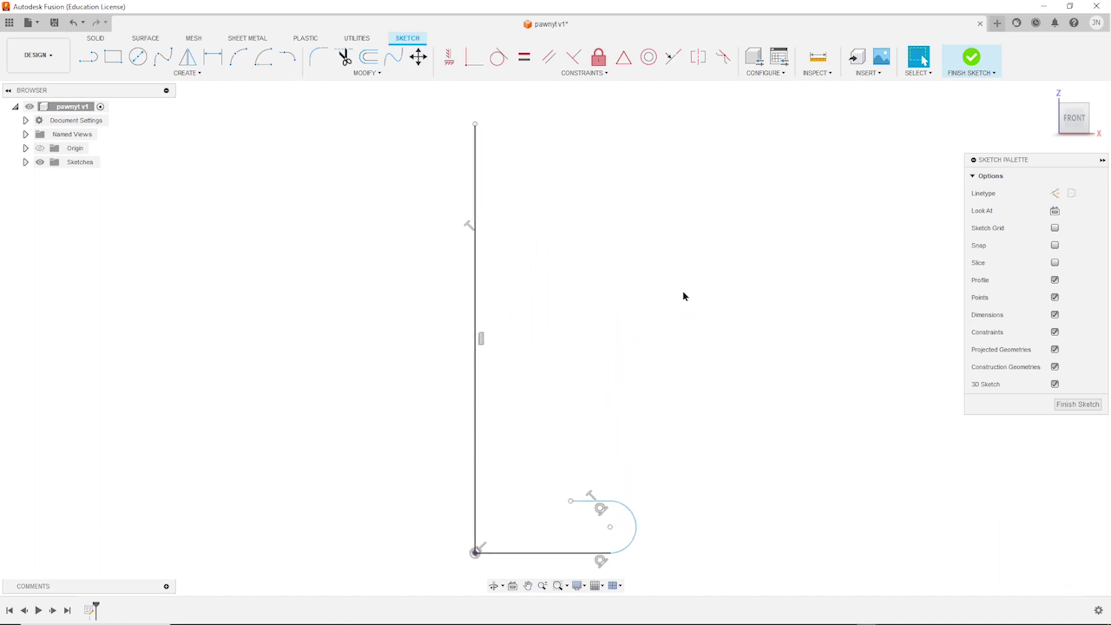
key(d)
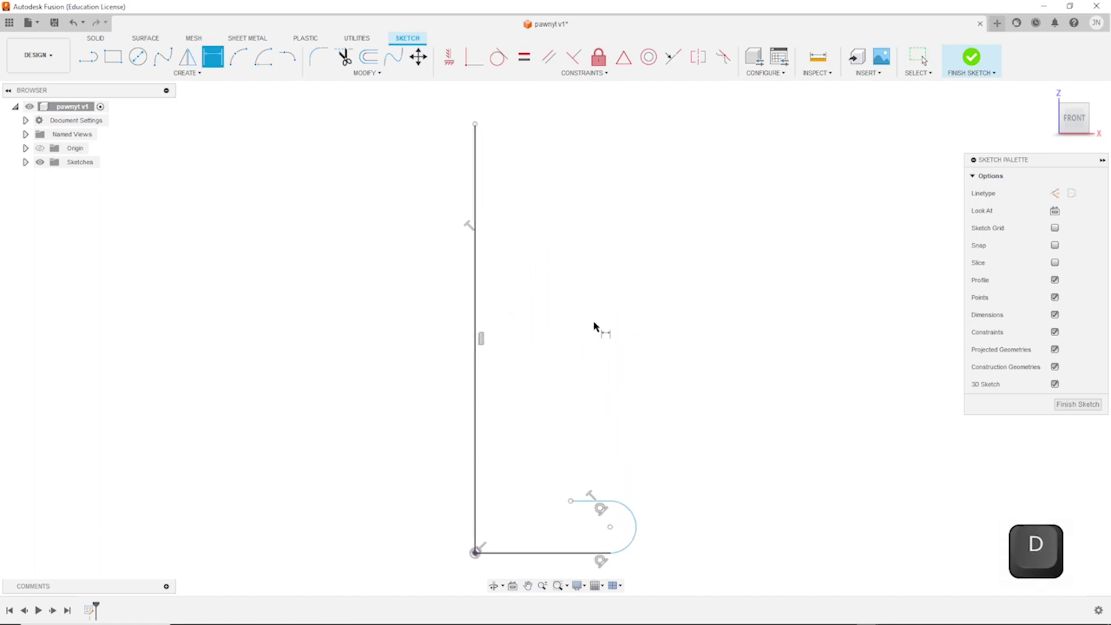
- Dimension the vertical line to 38, the bottom line to 9 and the end arc radius to 1.5
click(475, 402)
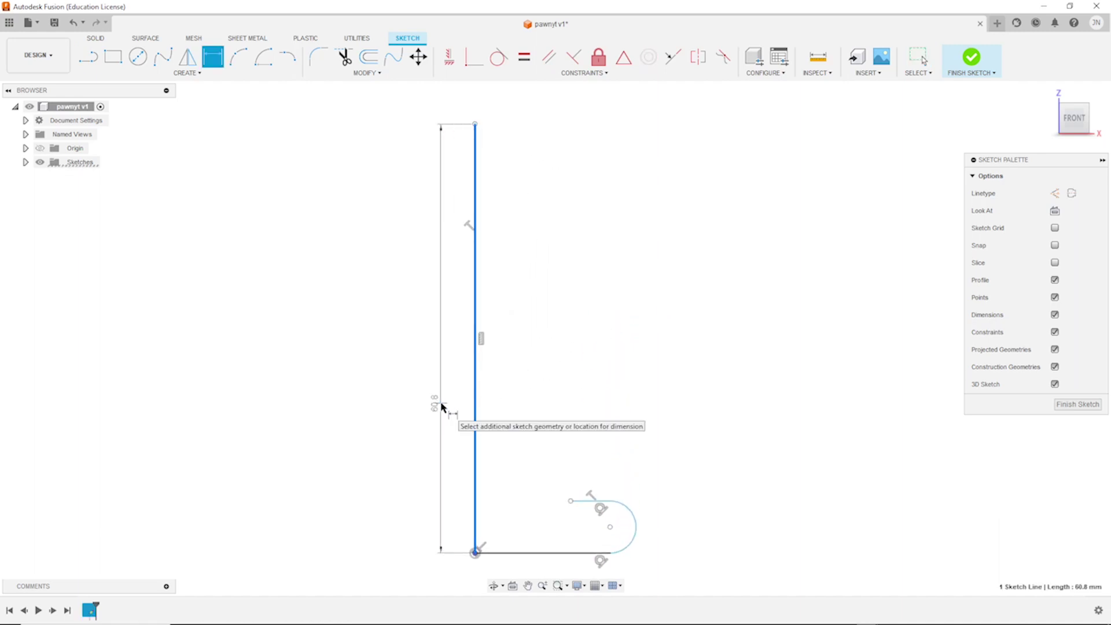
click(441, 406)
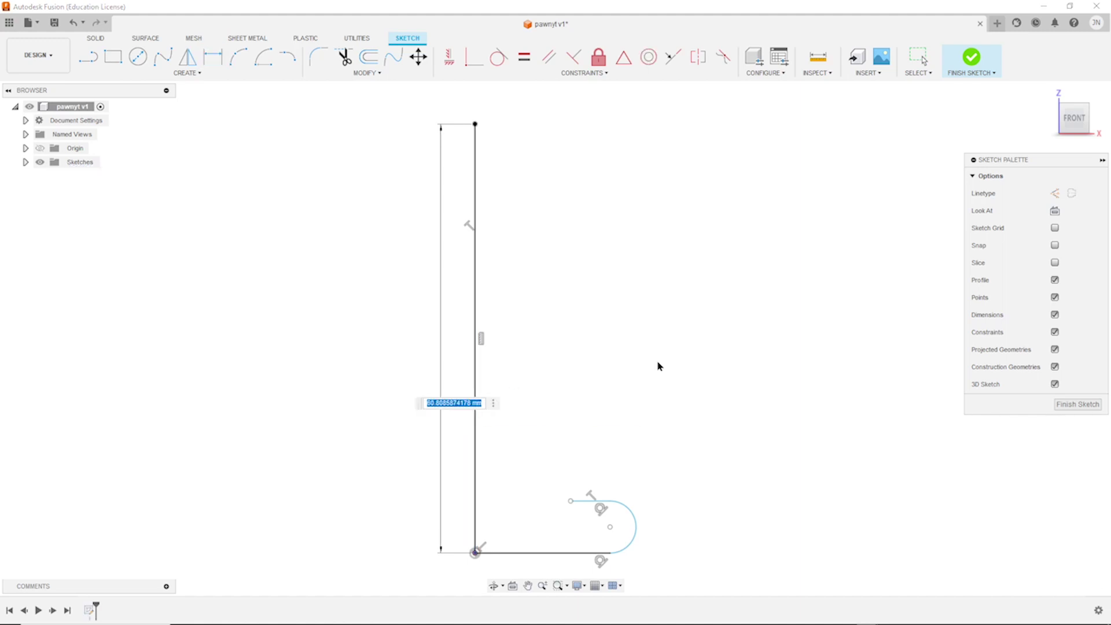
text(38)
key(Return)
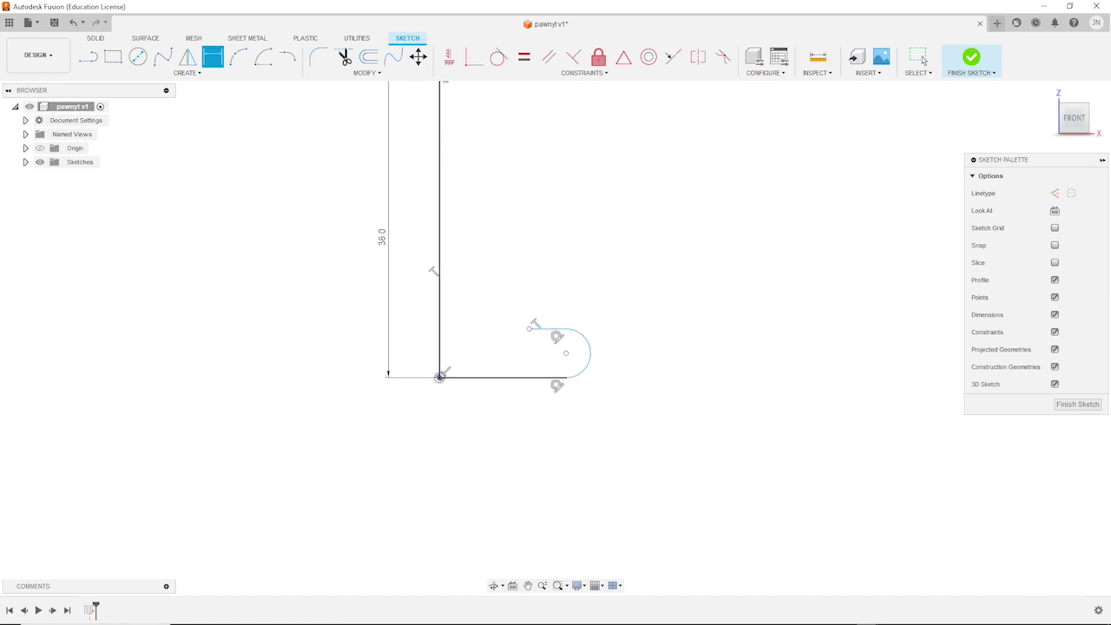
click(514, 379)
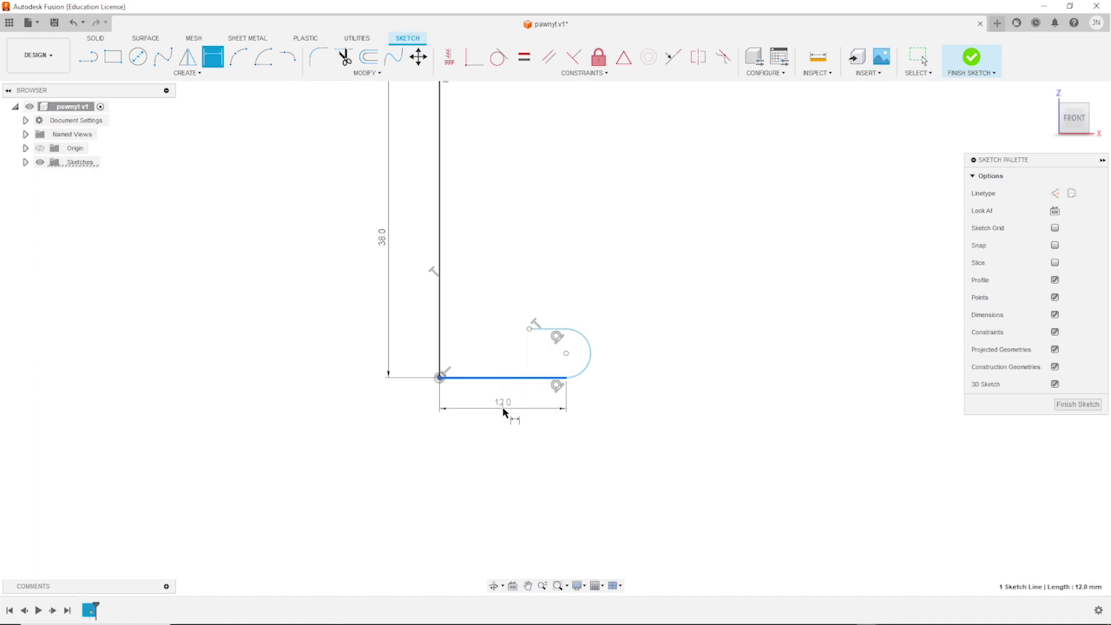
click(504, 409)
text(9)
key(Return)
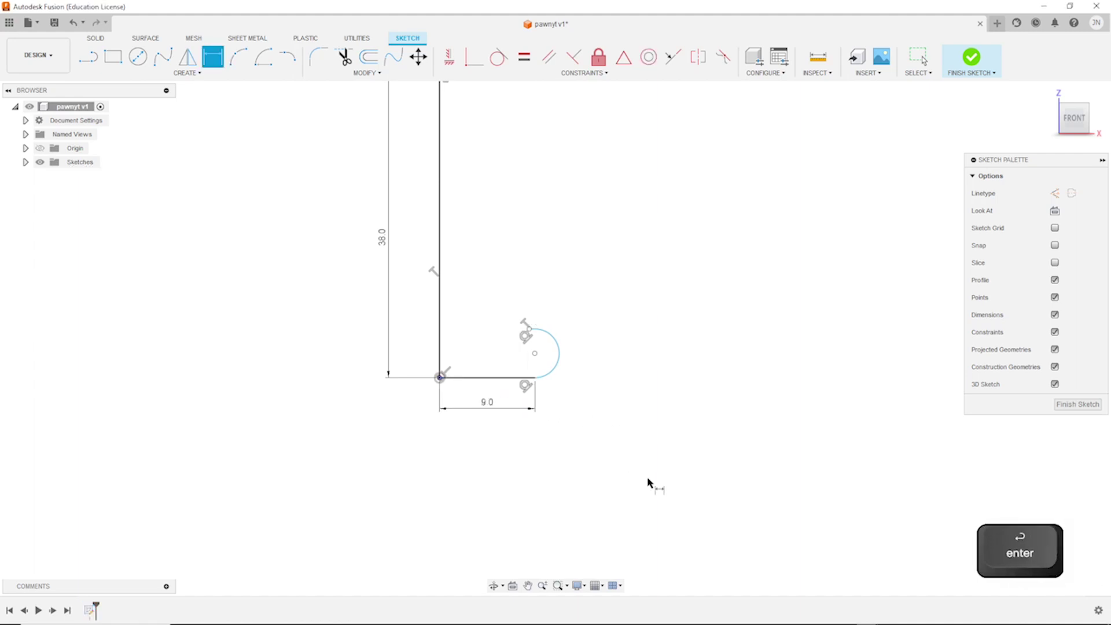
click(555, 370)
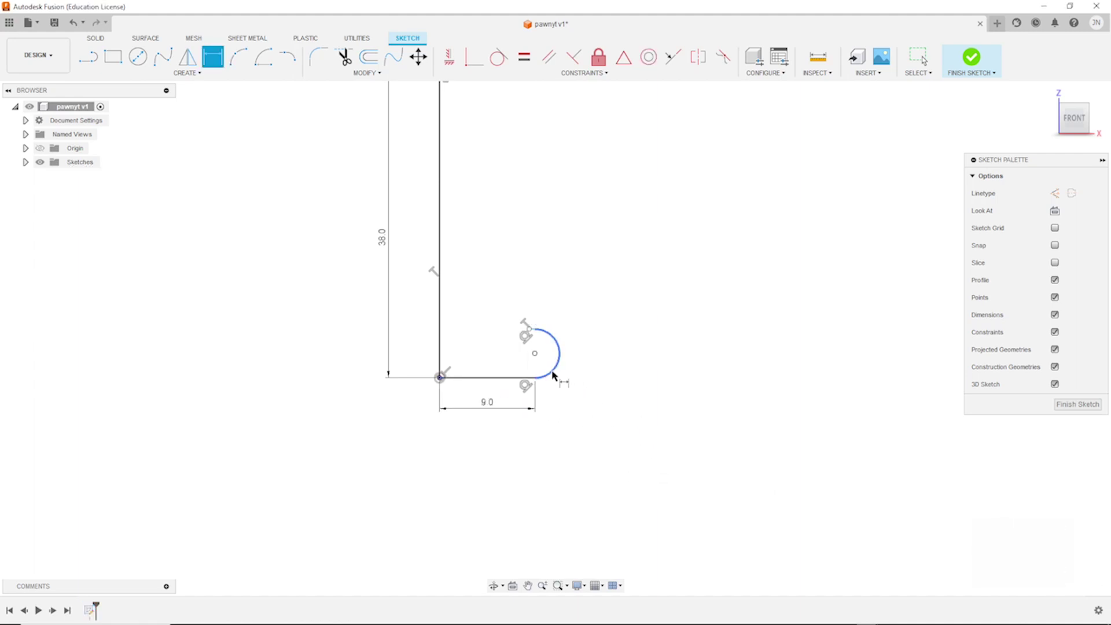
click(576, 385)
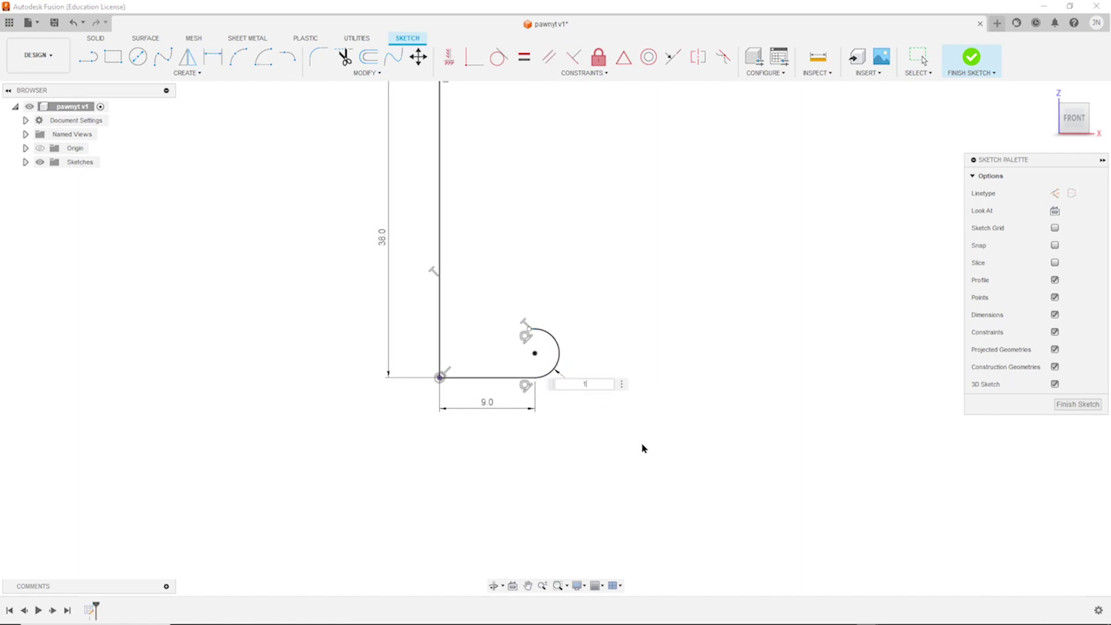
text(5)
key(Return)
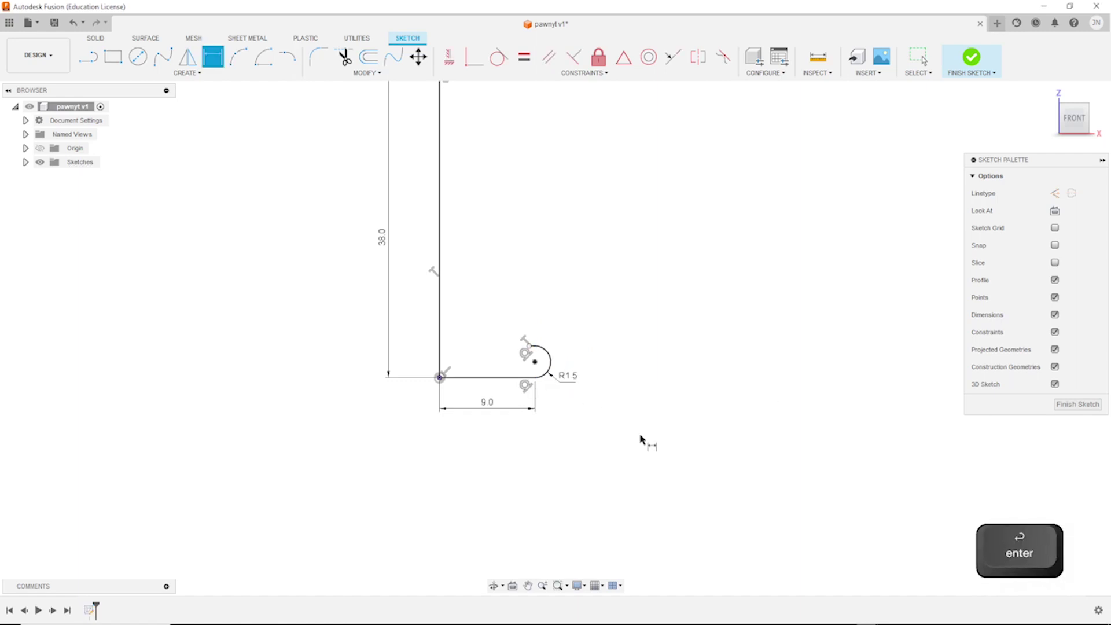
key(Escape)
- Drag the short top line's free endpoint left, extending it toward the vertical line
scroll(646, 434, up, 10)
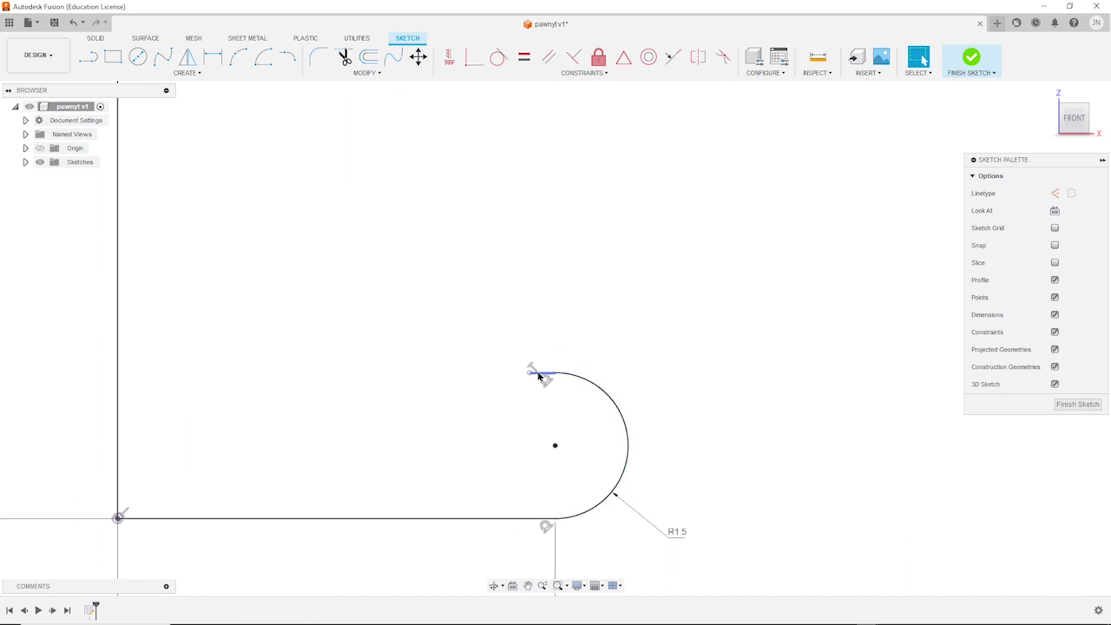
drag(531, 373, 490, 374)
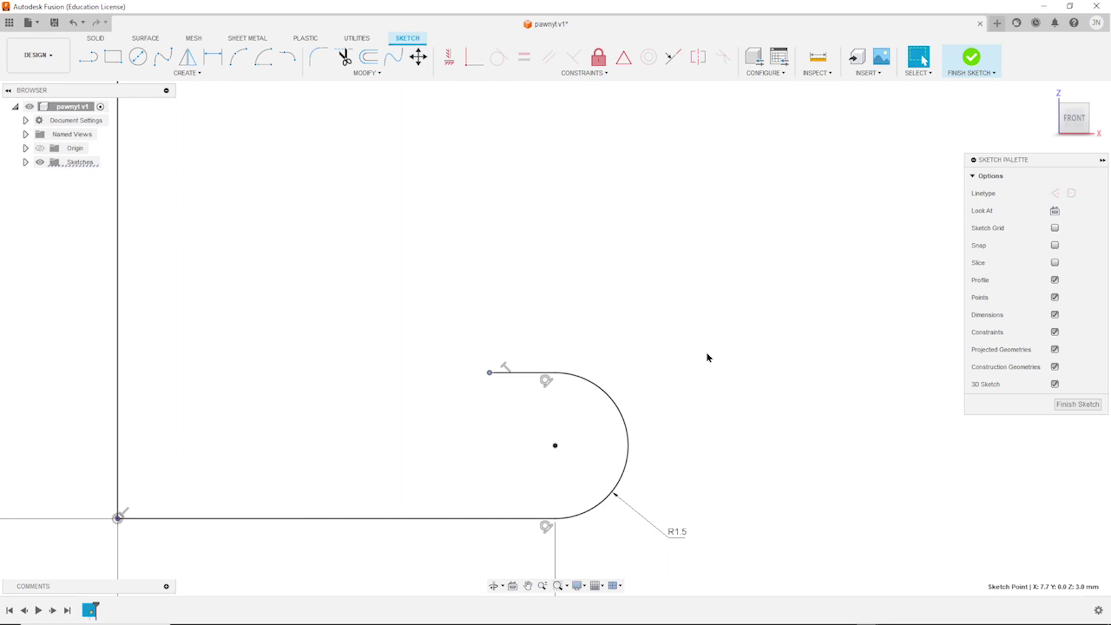
scroll(707, 357, down, 5)
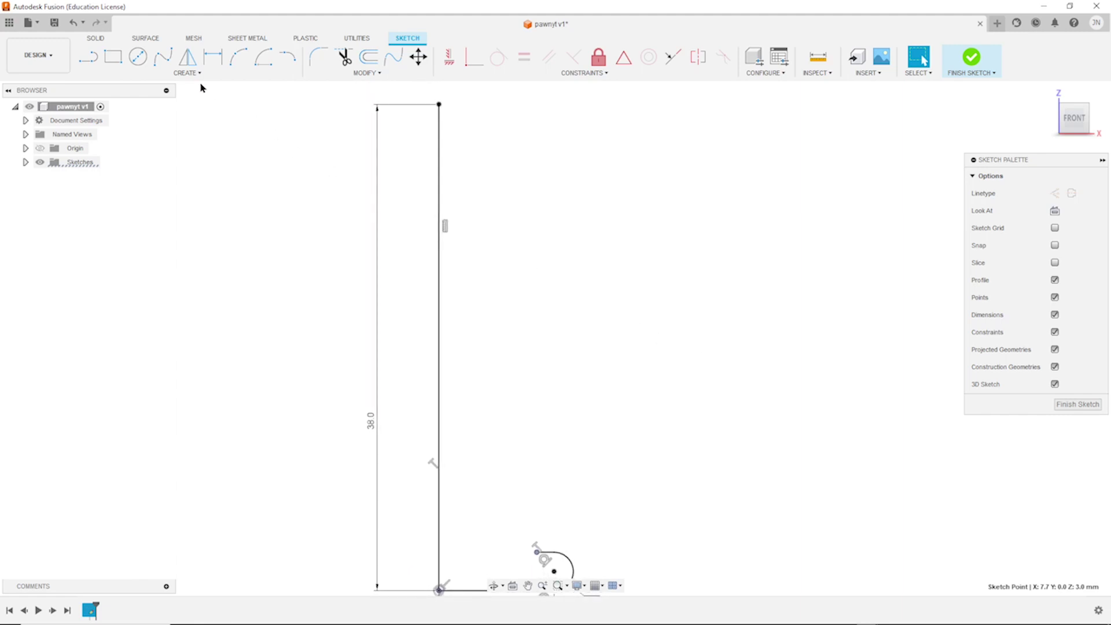
click(263, 58)
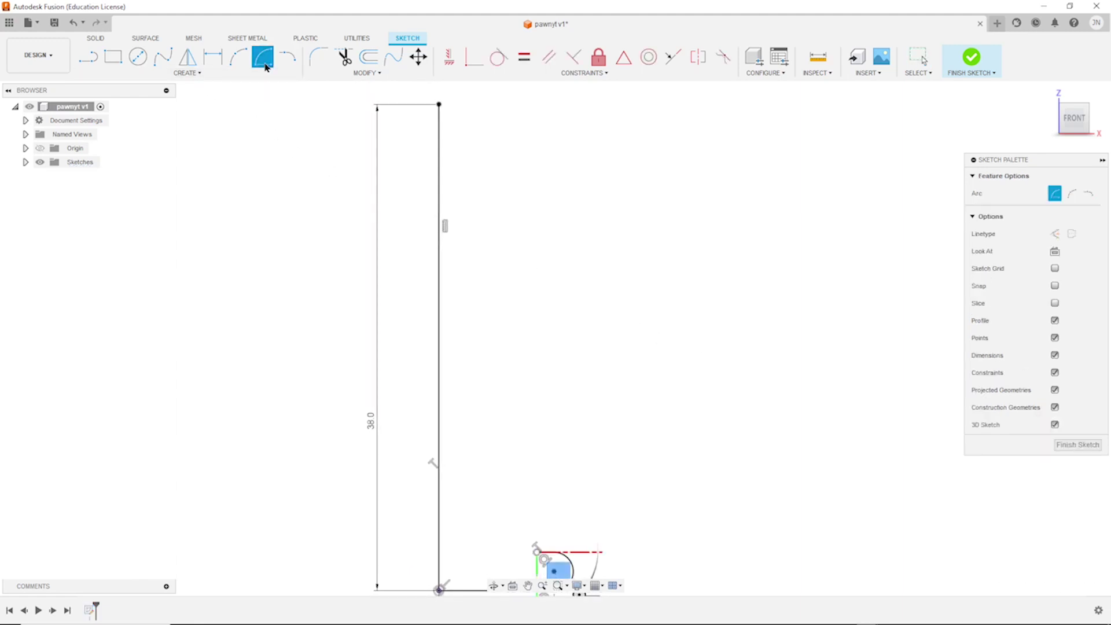
- Draw a centre-point arc from the vertical line's top, curving outward and down for the head
click(439, 197)
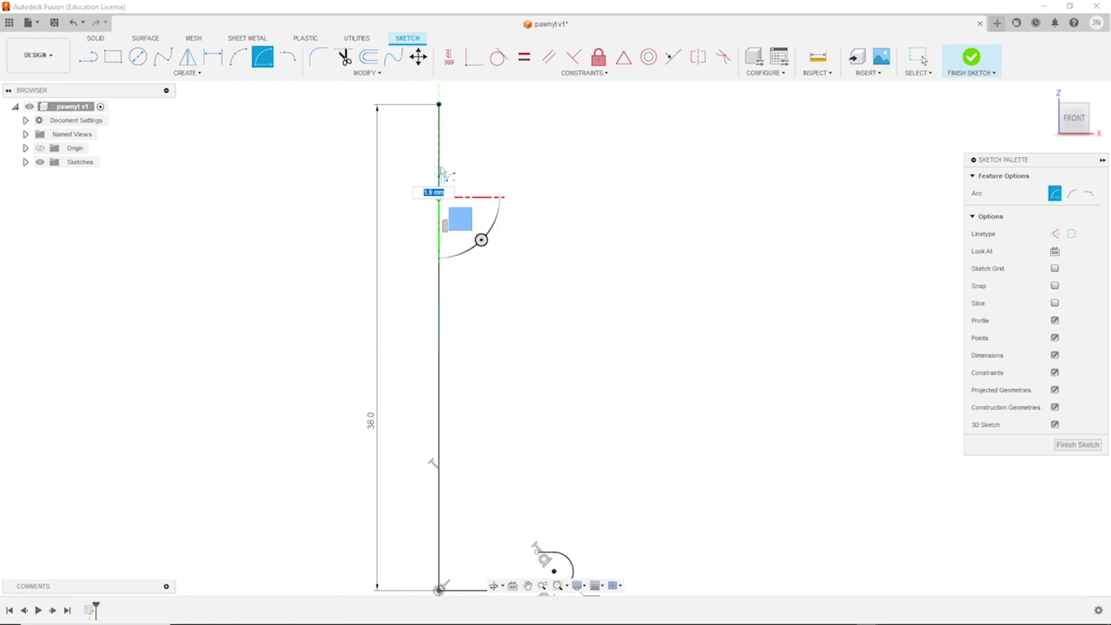
click(439, 104)
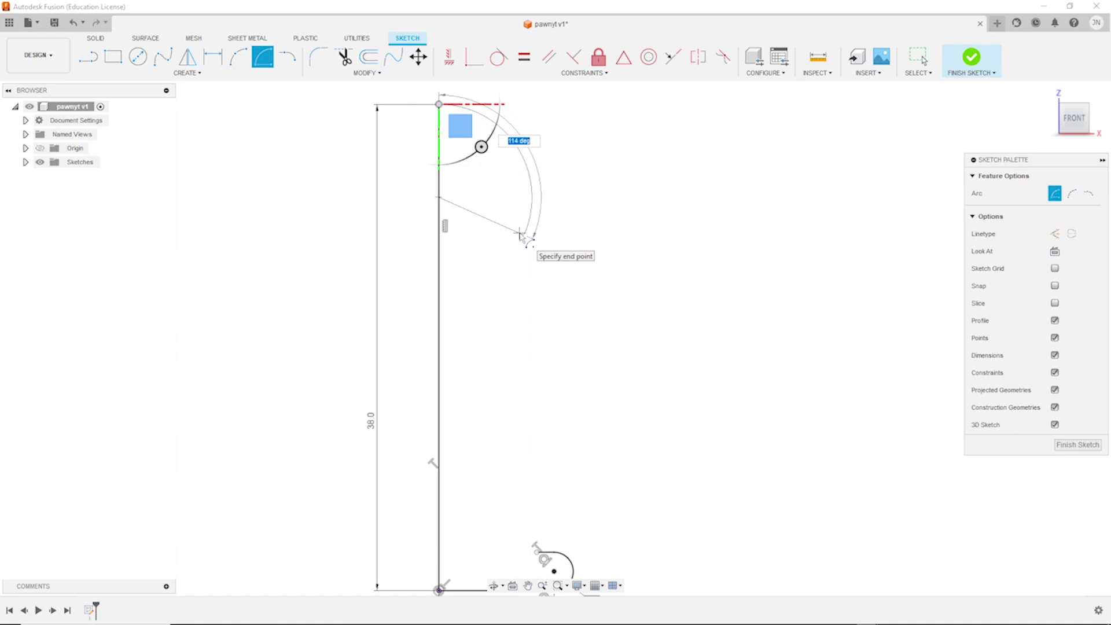
click(521, 240)
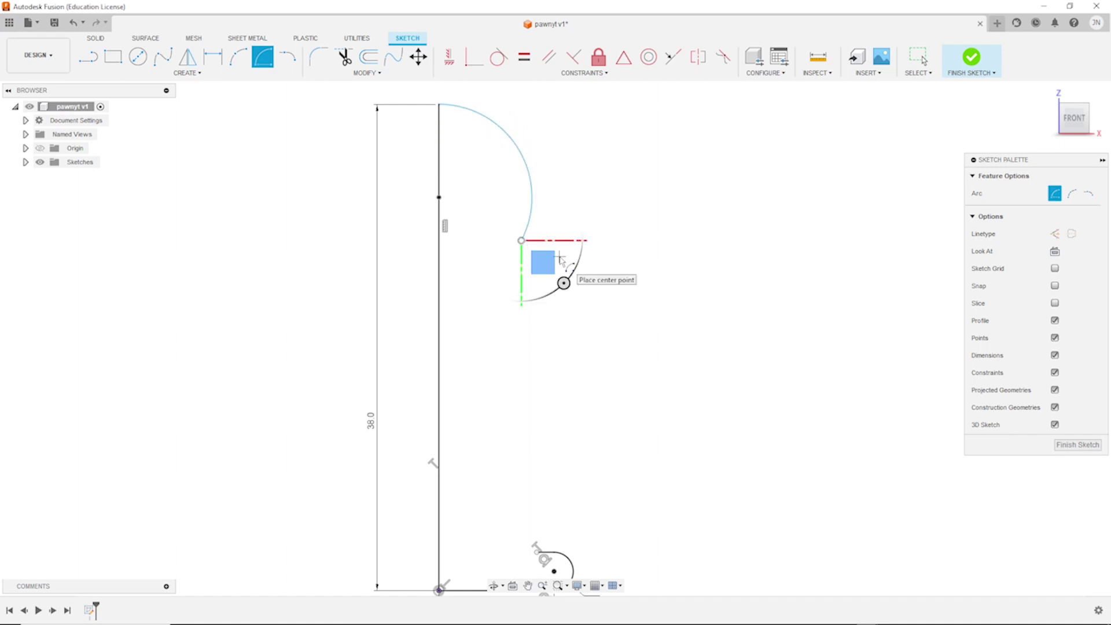
key(Escape)
key(l)
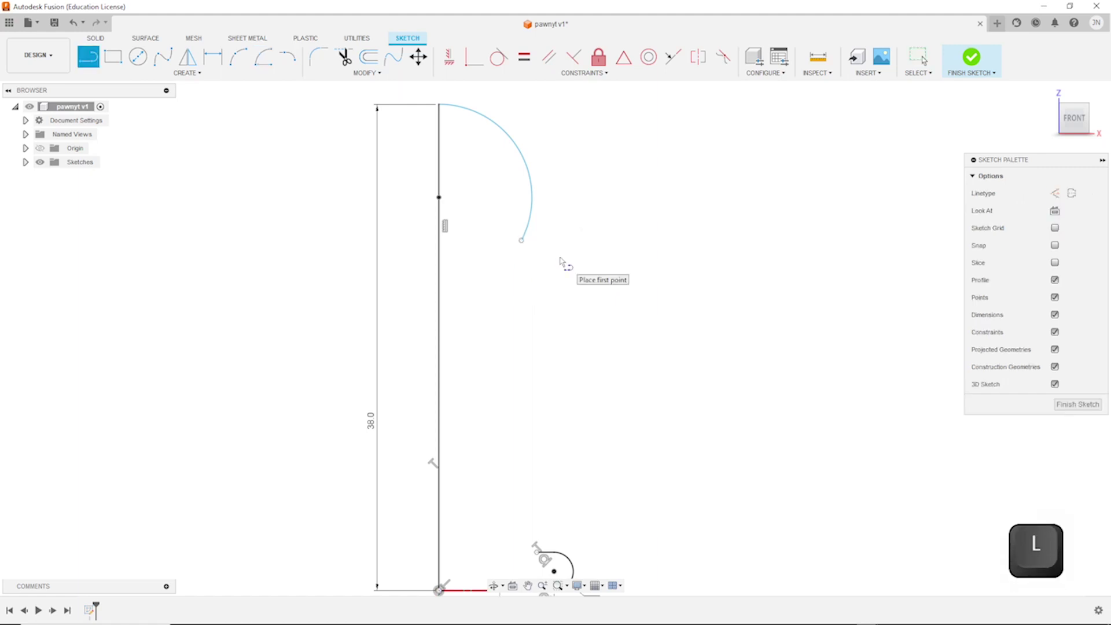
- Draw a short ledge from the head arc's end, then tangent arcs bending round and back inward
drag(521, 240, 547, 237)
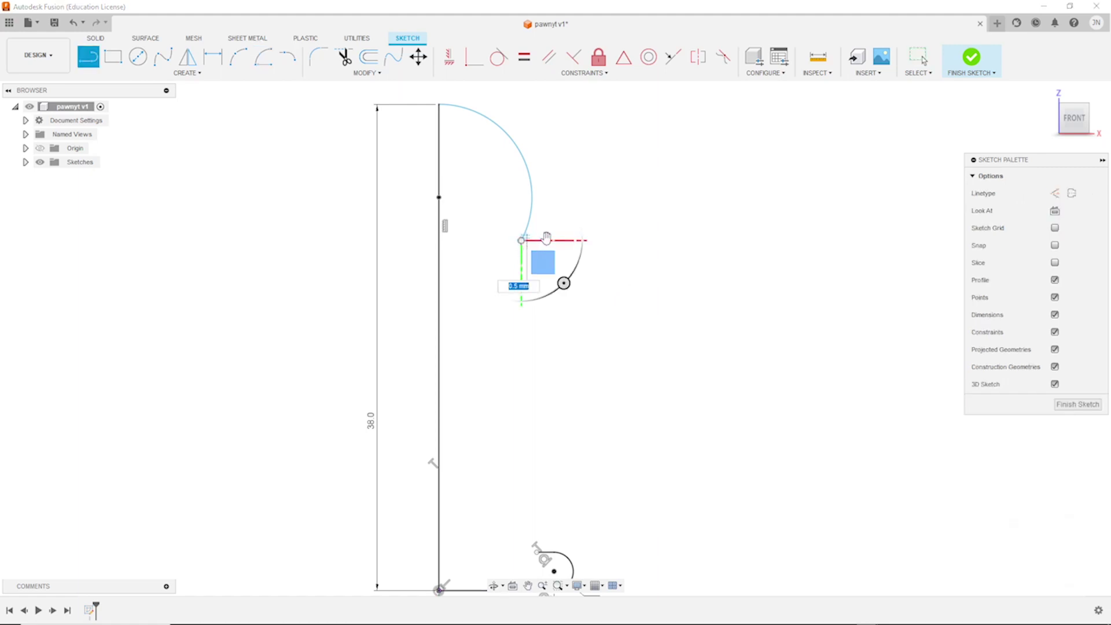
click(568, 240)
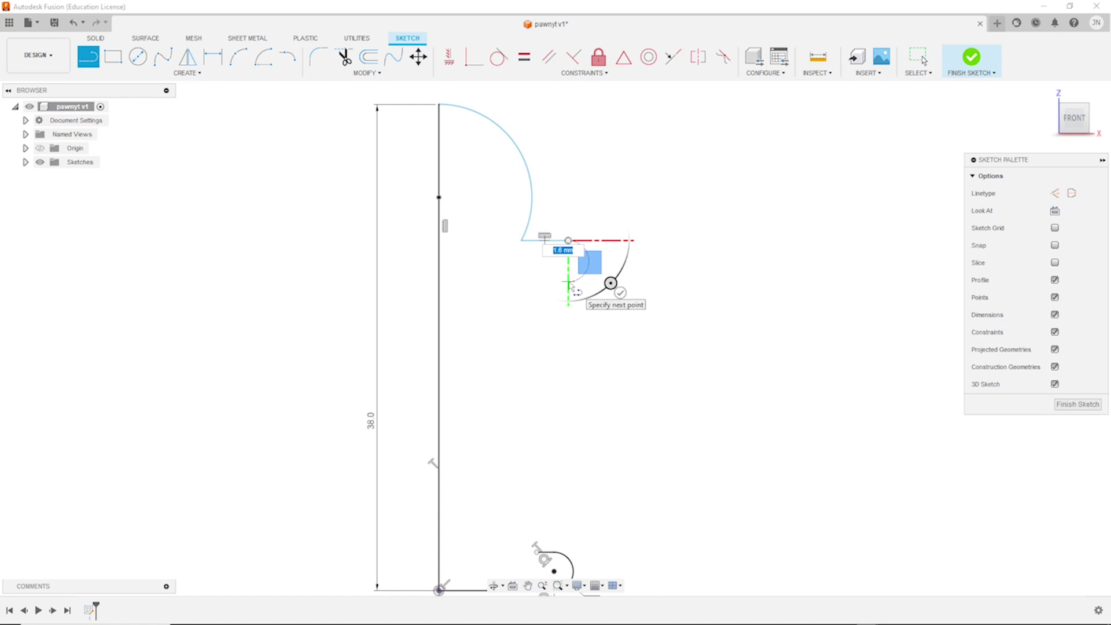
drag(570, 283, 568, 282)
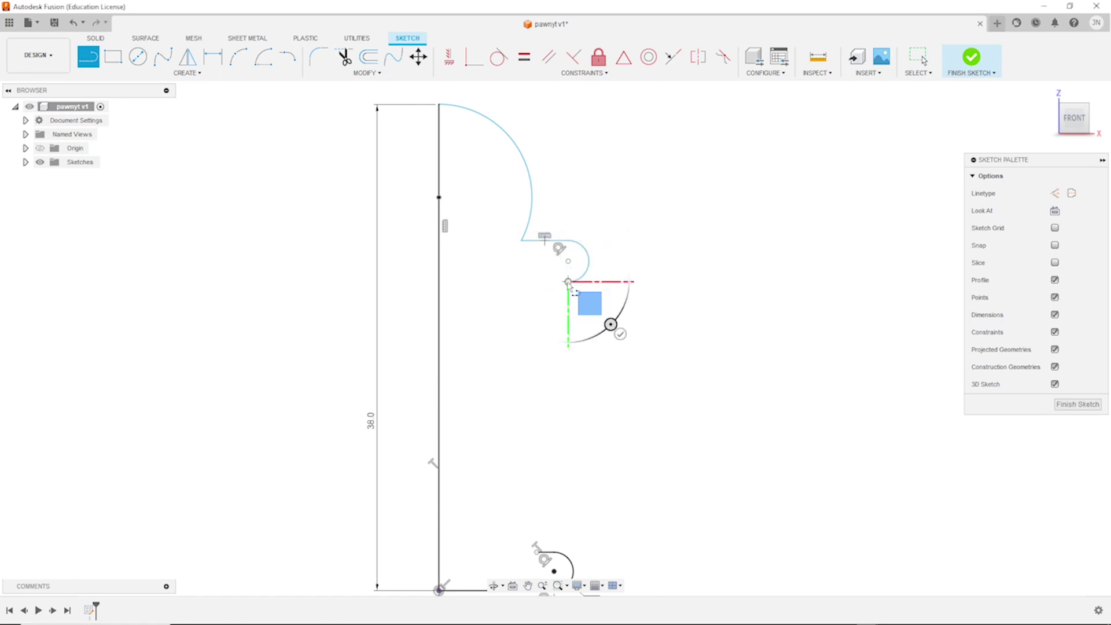
drag(568, 283, 530, 282)
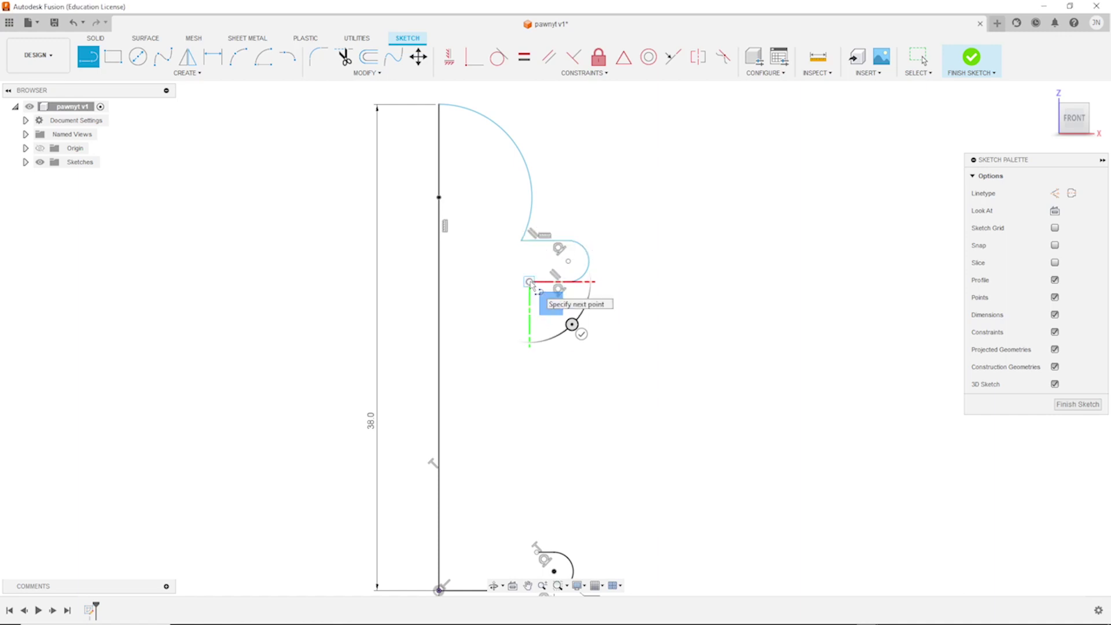
key(Escape)
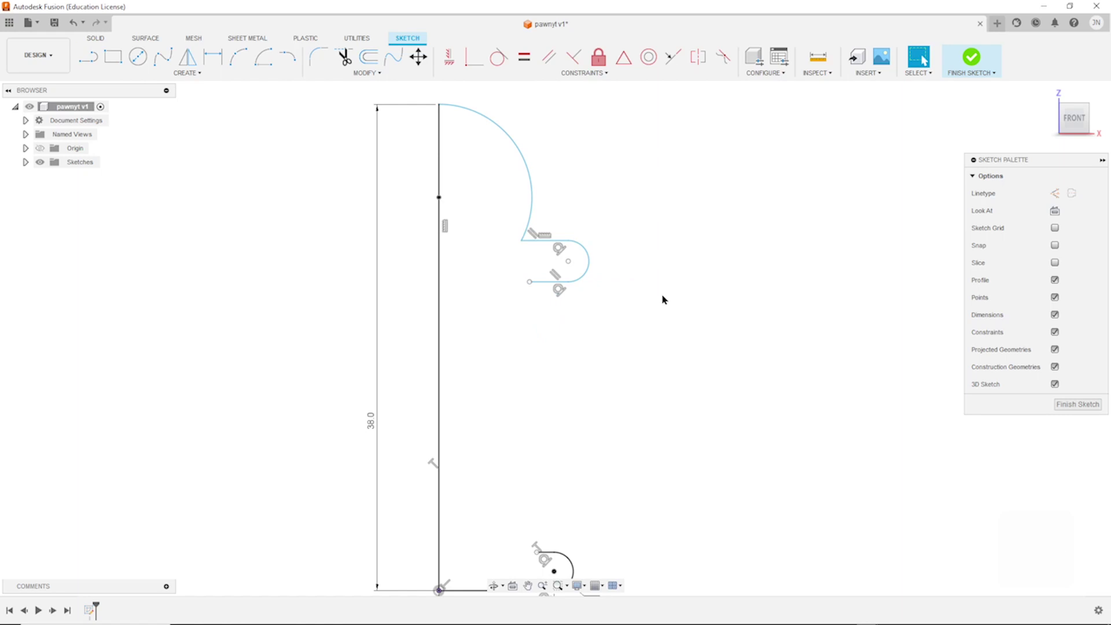
key(d)
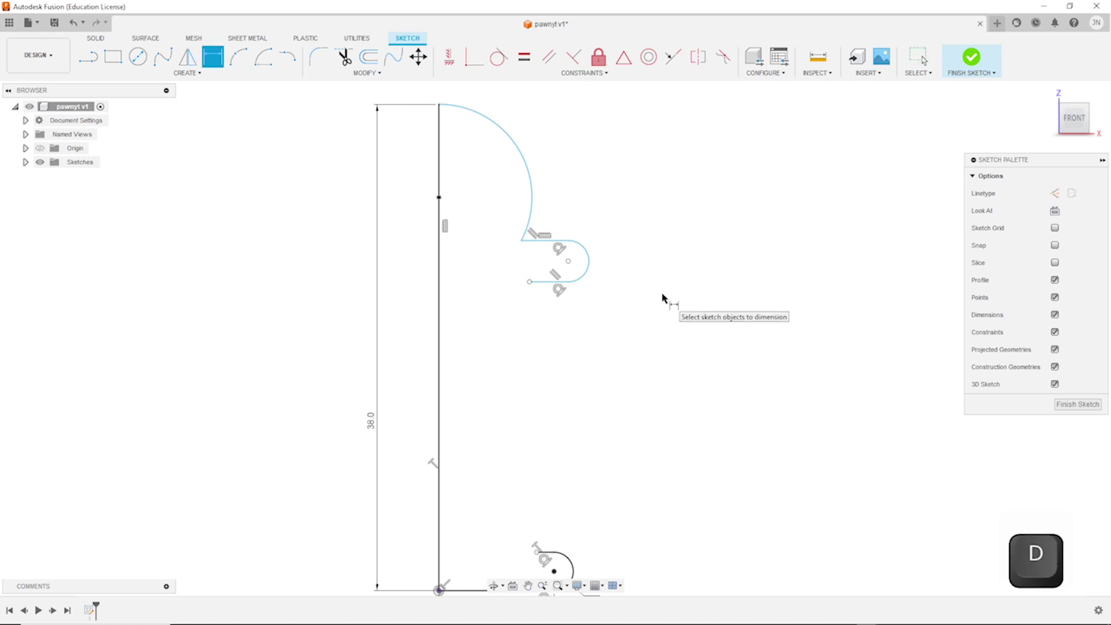
- Add an R7.5 radius dimension to the upper head arc
click(533, 193)
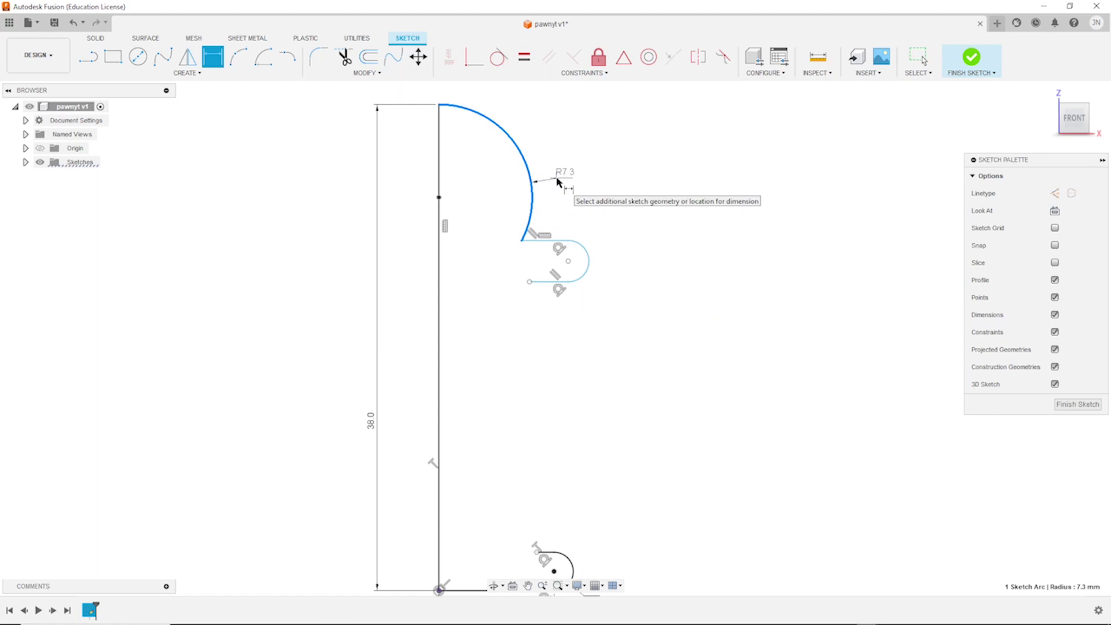
click(557, 181)
text(7.)
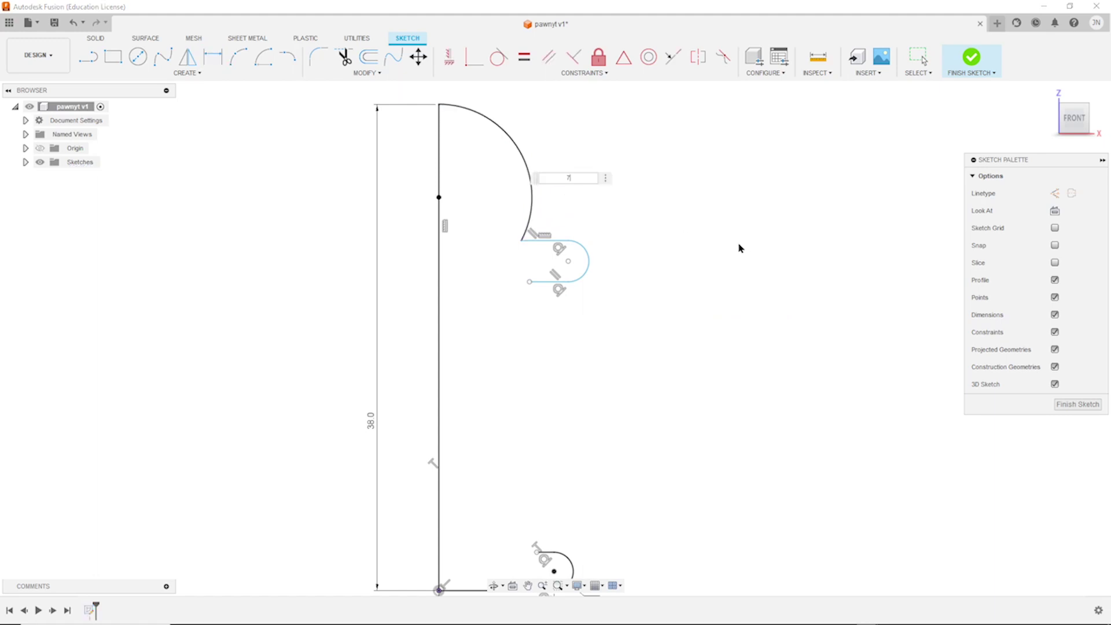
text(5)
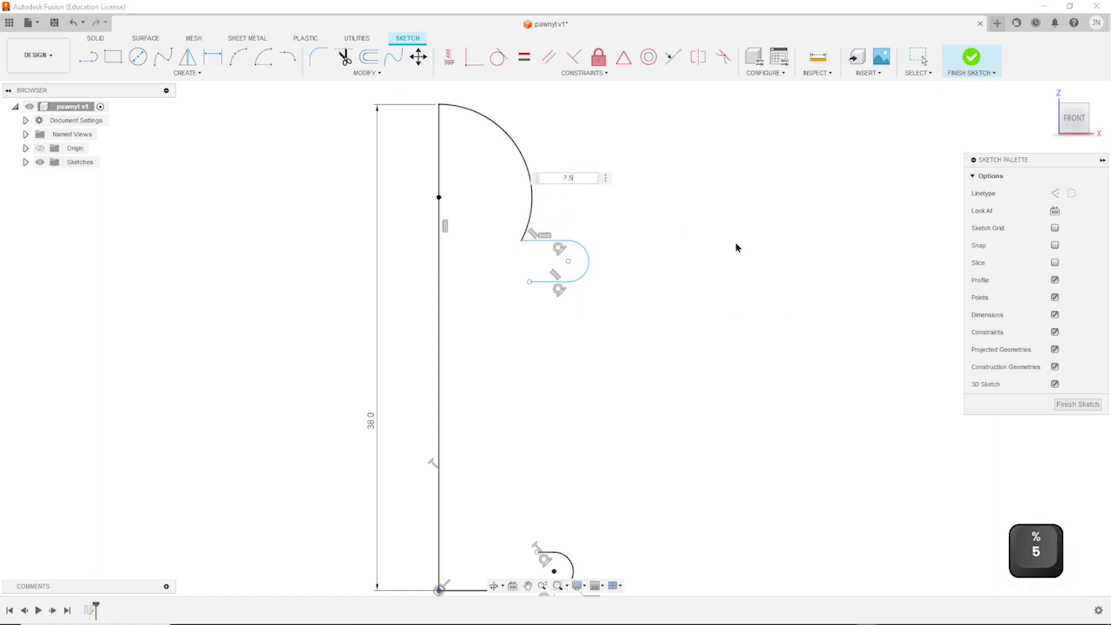
key(Return)
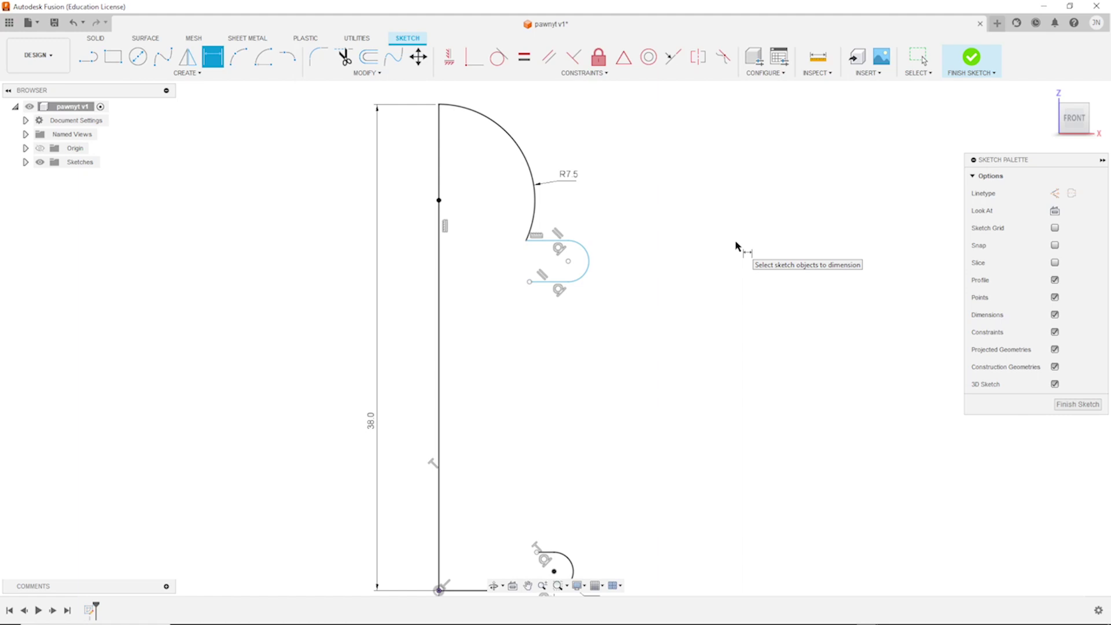
- Add a 12.5 vertical dimension between the axis line's top and the head arc's lower end
click(526, 241)
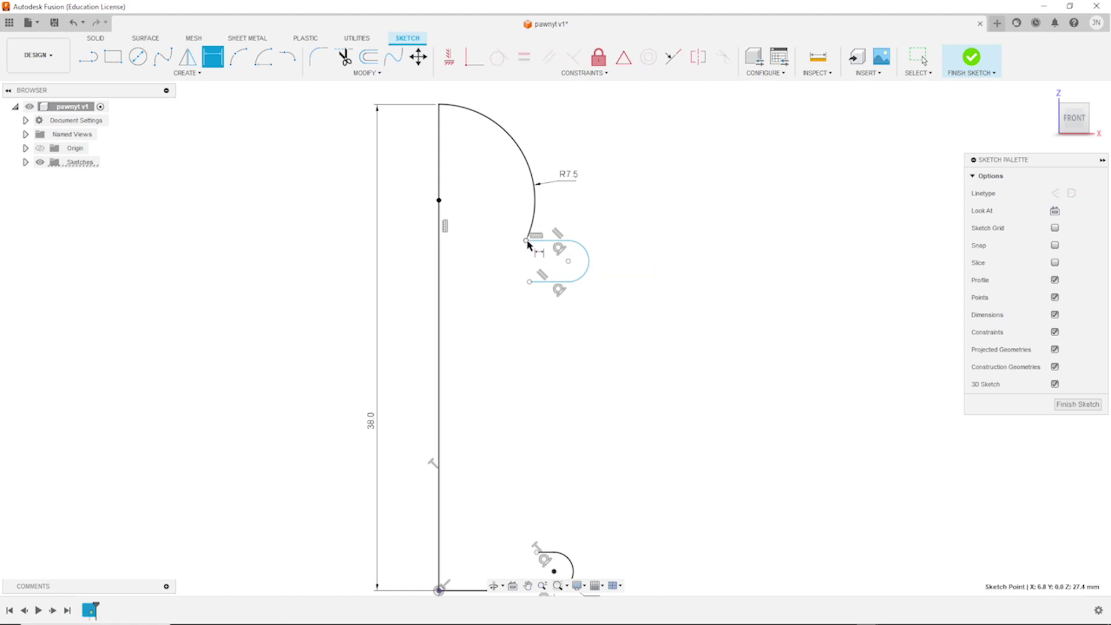
click(439, 105)
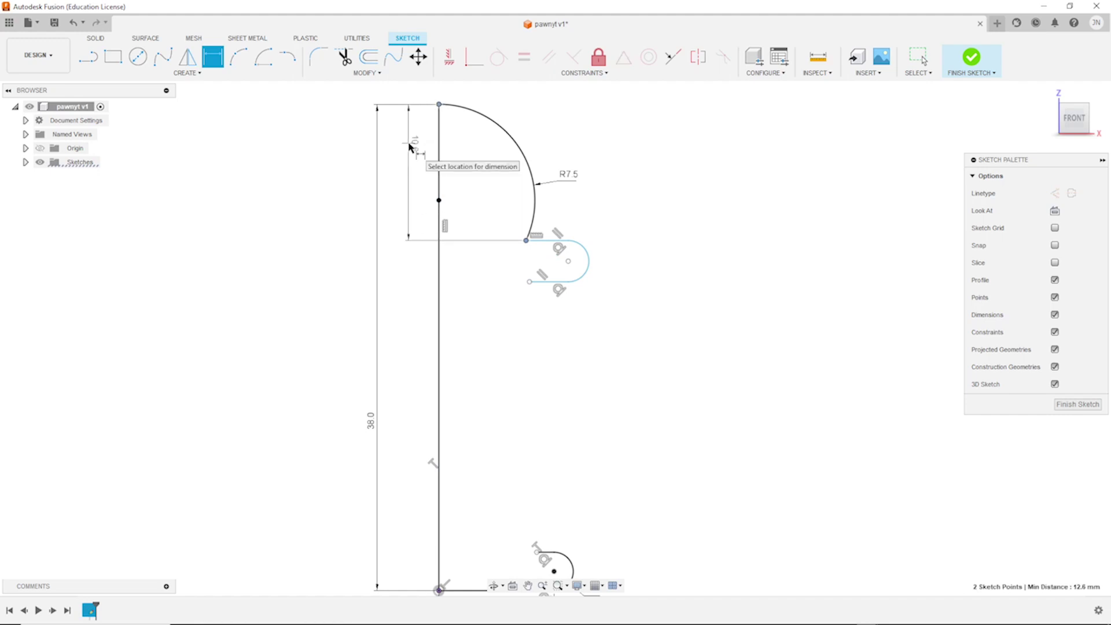
click(409, 143)
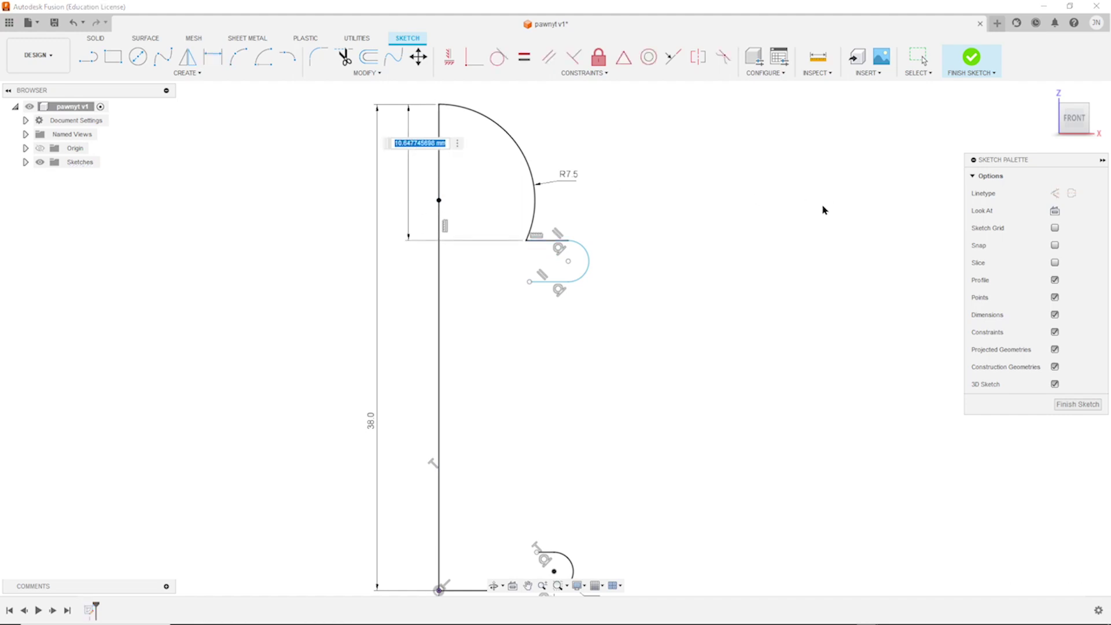
text(12.5)
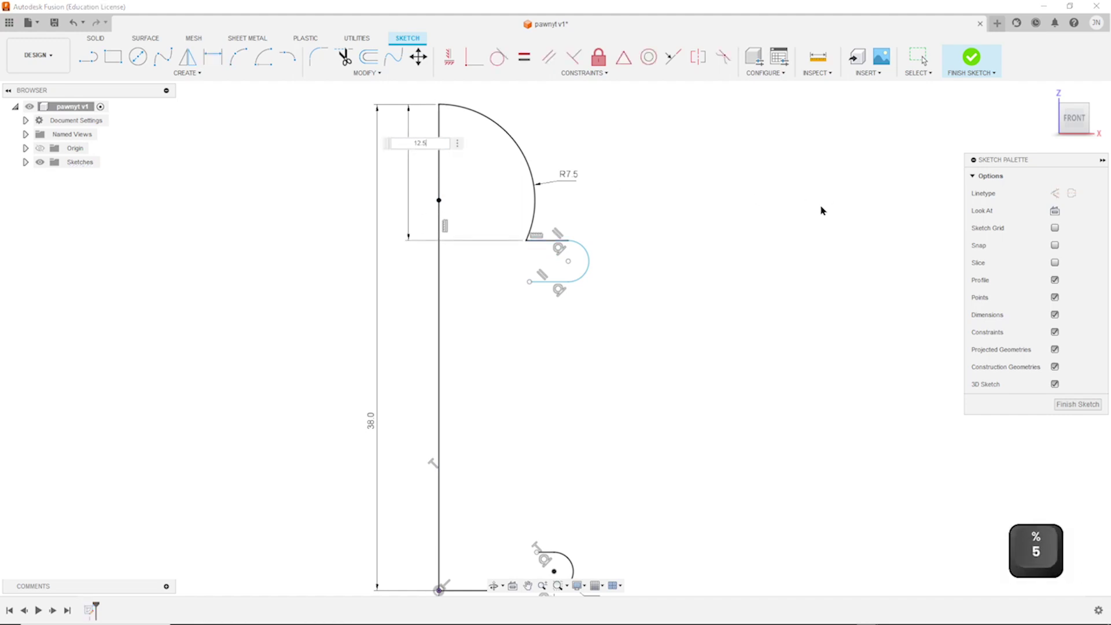
key(Return)
key(Escape)
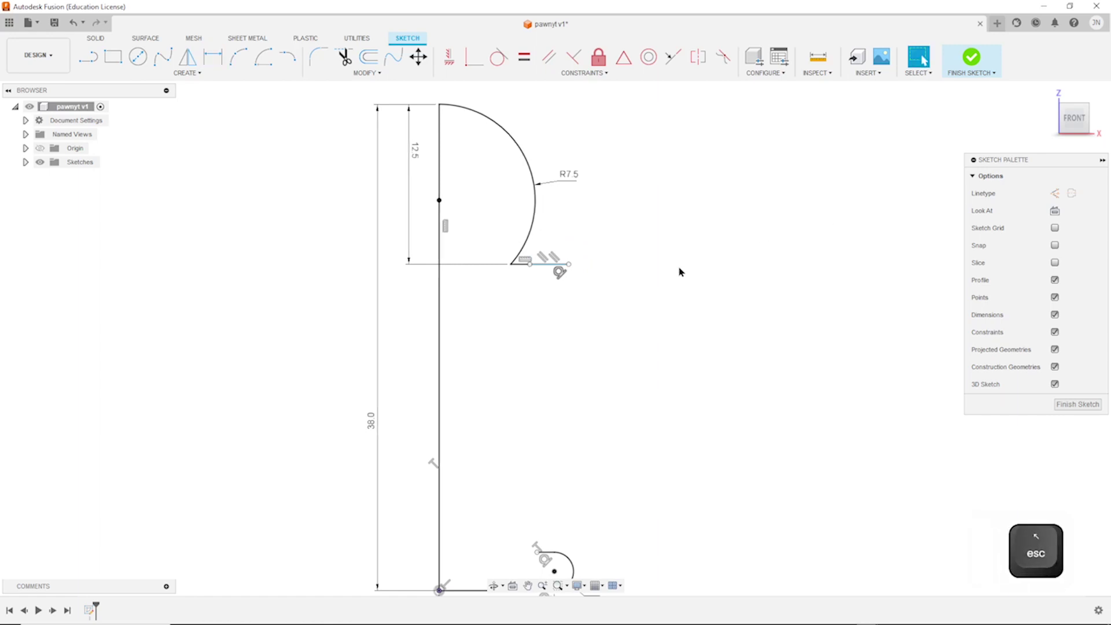
scroll(630, 268, up, 5)
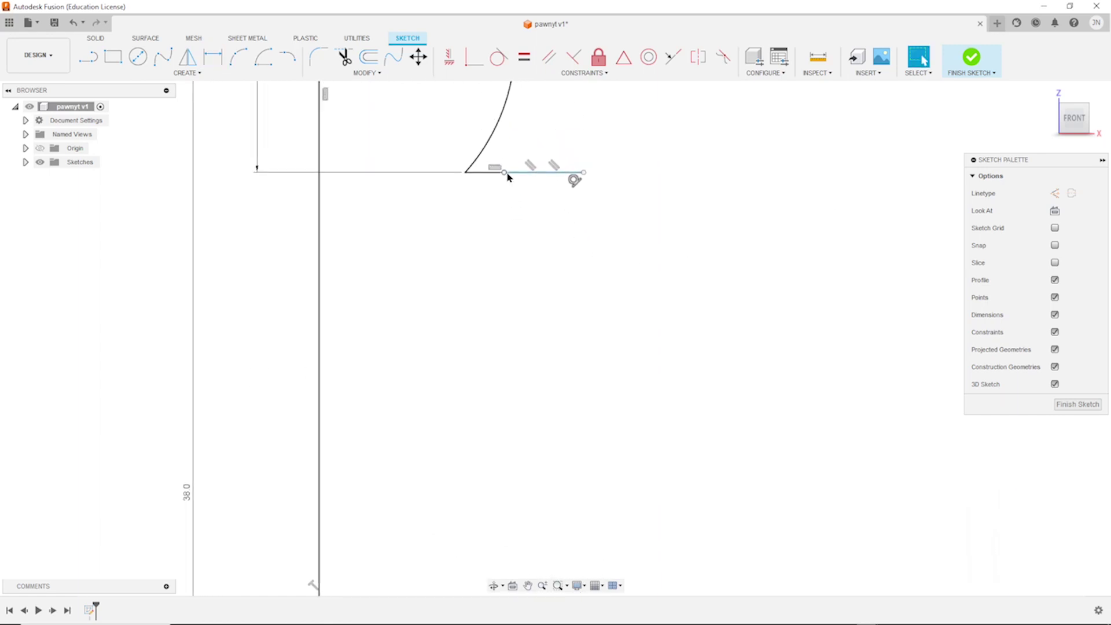
key(o)
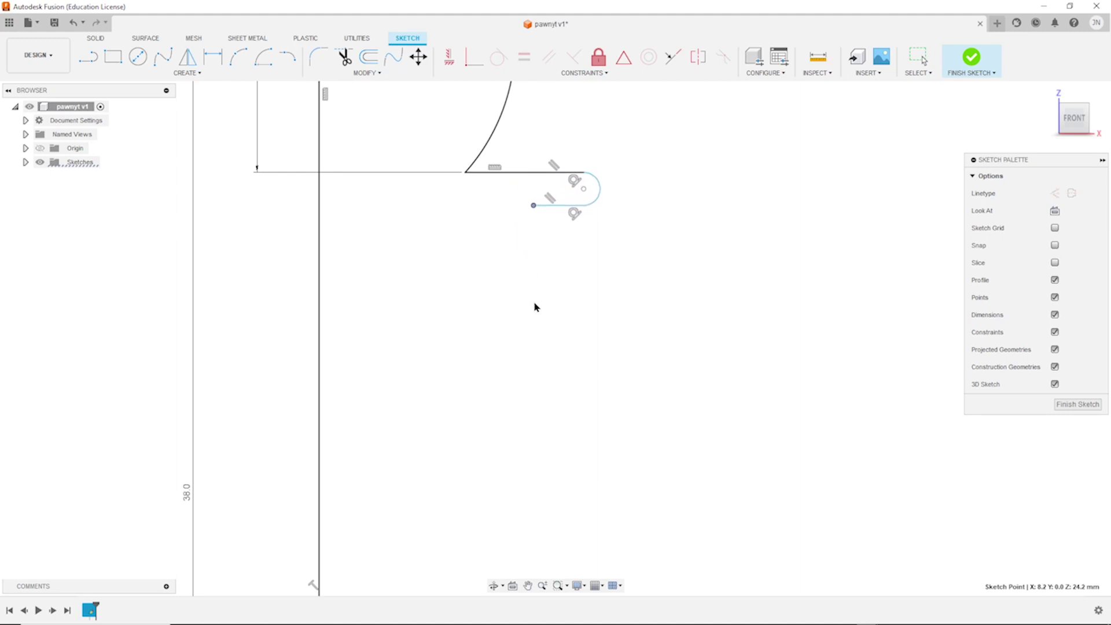
key(Escape)
scroll(639, 246, down, 3)
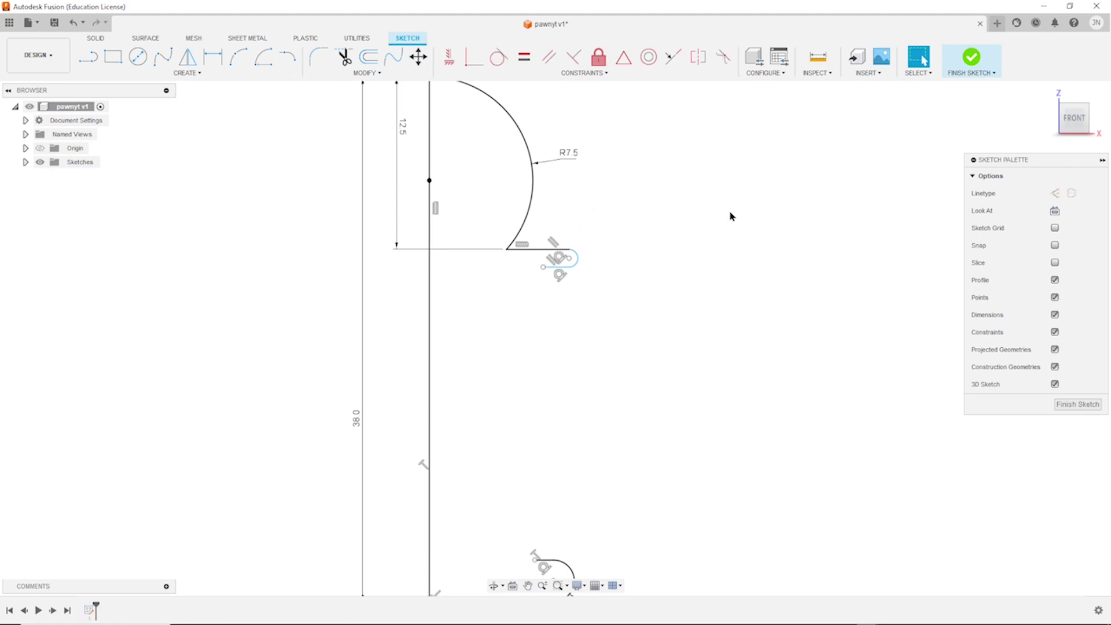
- Apply an Equal constraint between the small collar arc and the R1.5 base arc
scroll(731, 216, down, 2)
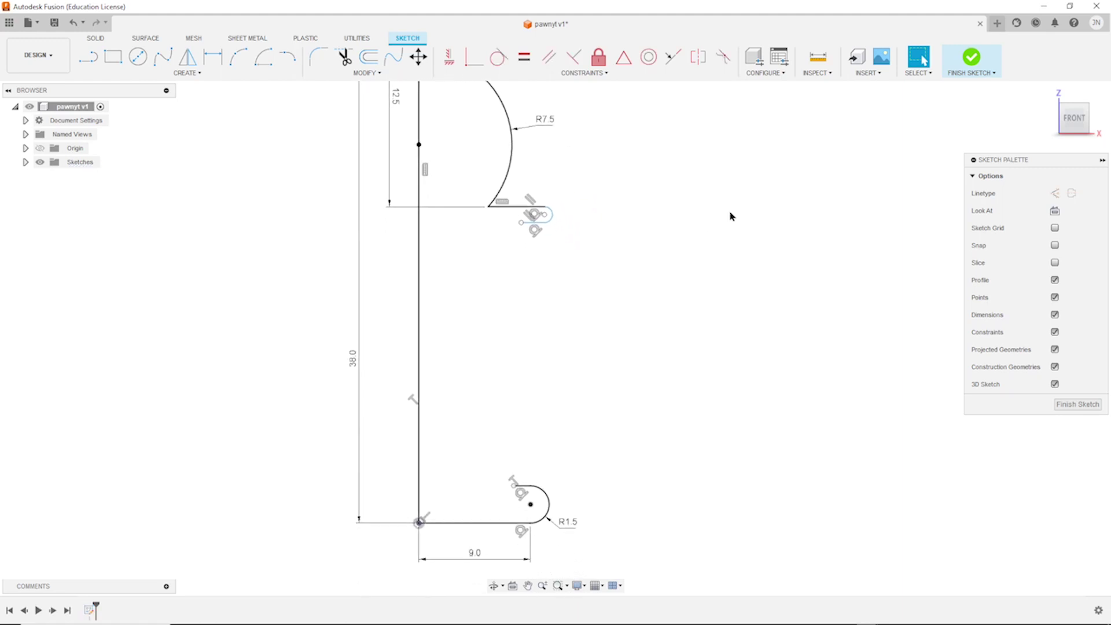
scroll(569, 457, down, 1)
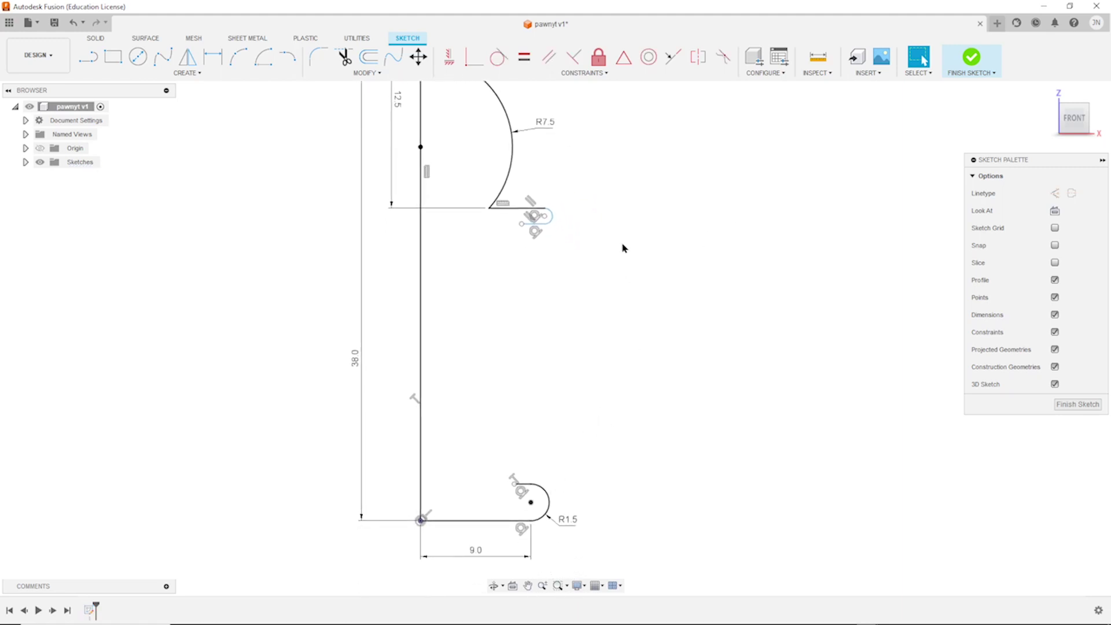
click(523, 60)
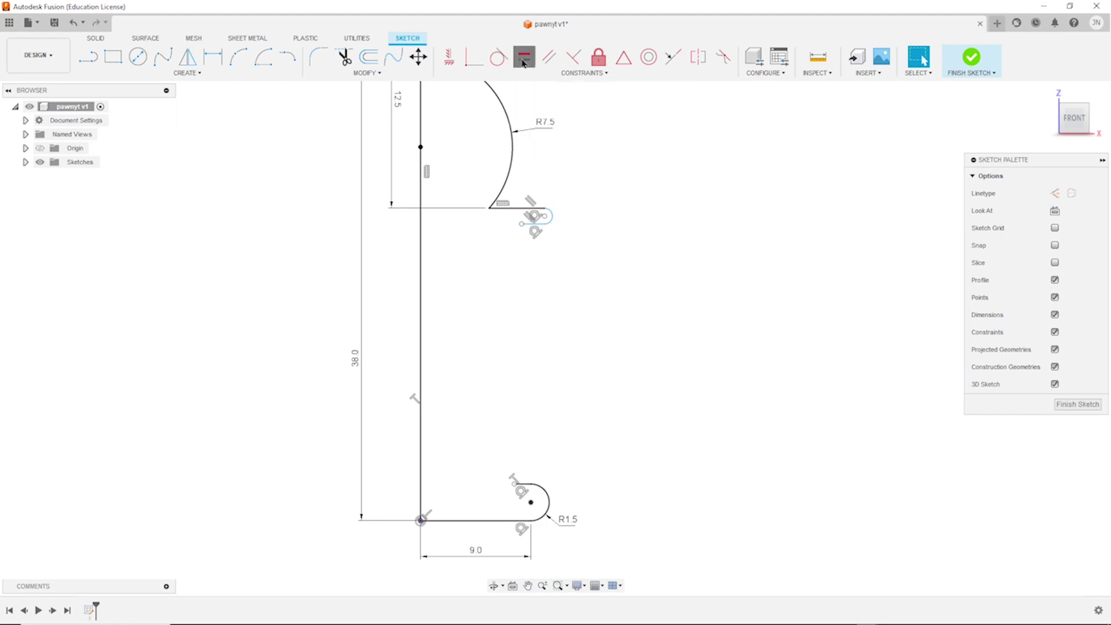
click(556, 219)
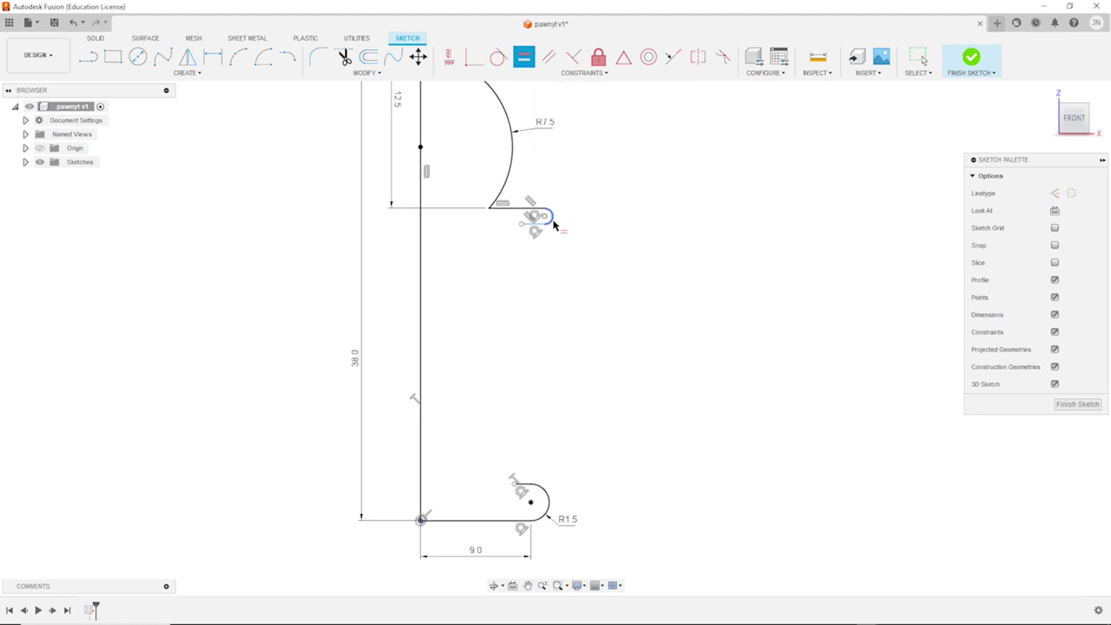
click(550, 501)
key(Escape)
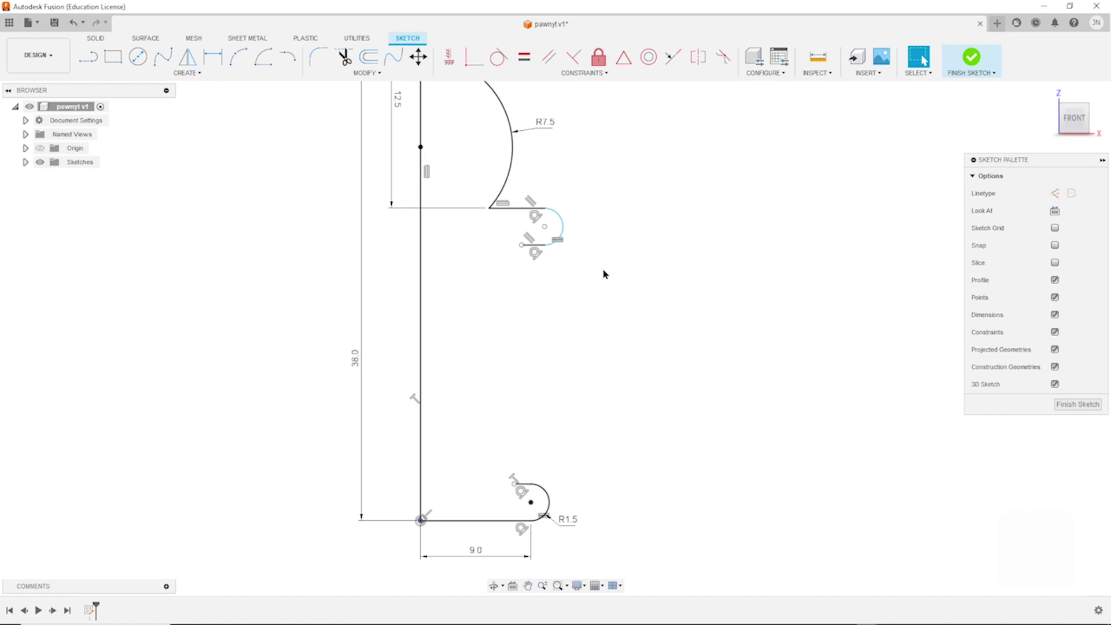
- Dimension the upper collar arc 6.5 from the vertical axis line
key(d)
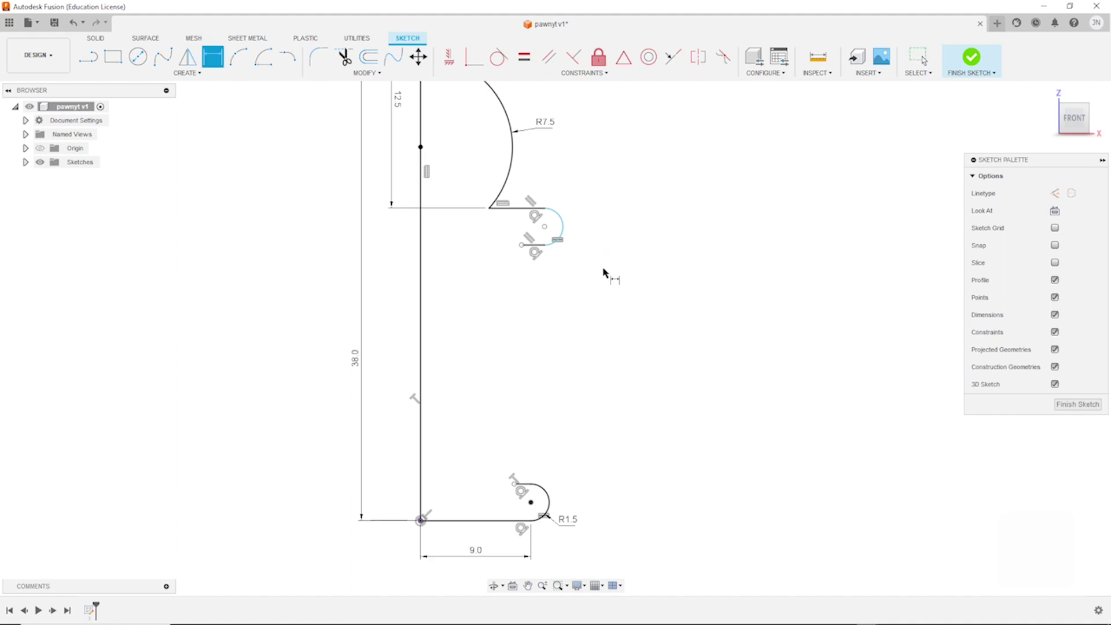
click(546, 229)
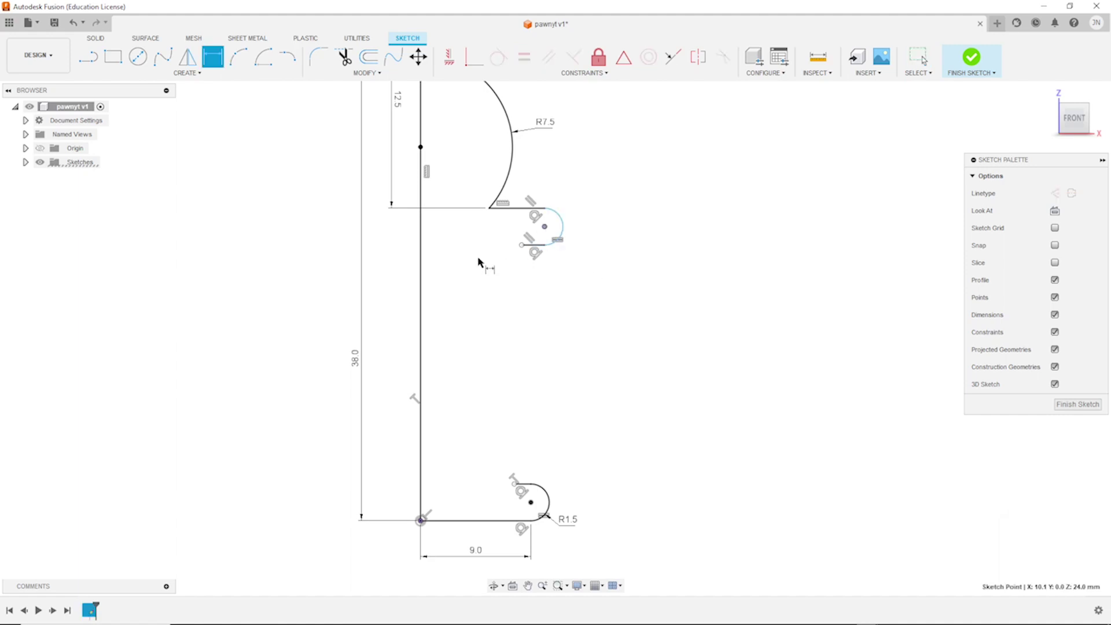
click(420, 282)
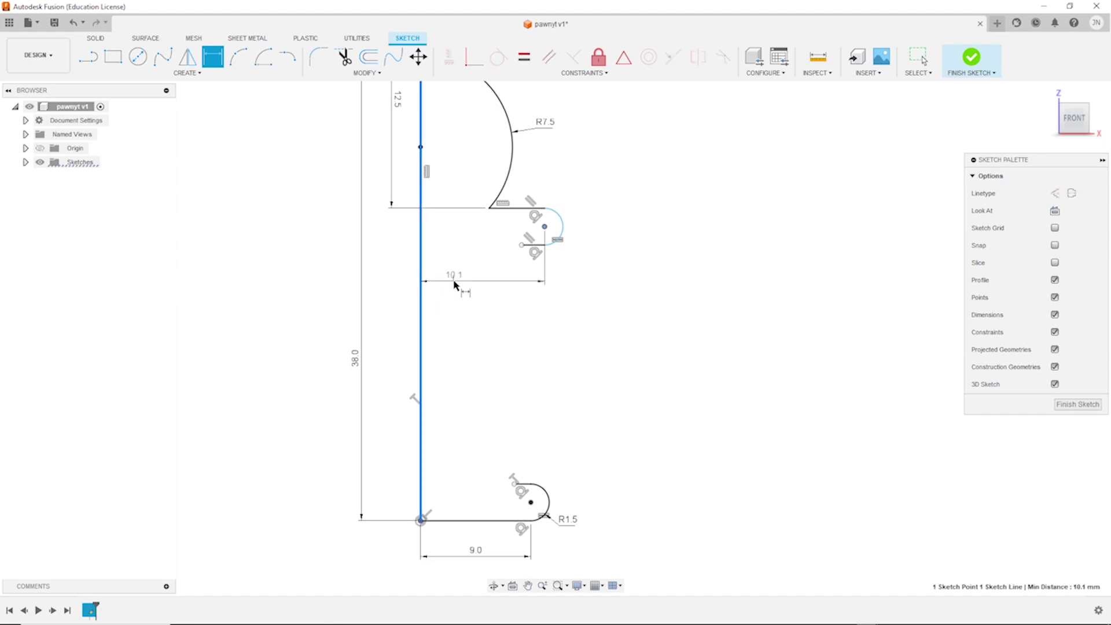
click(460, 284)
text(6.5)
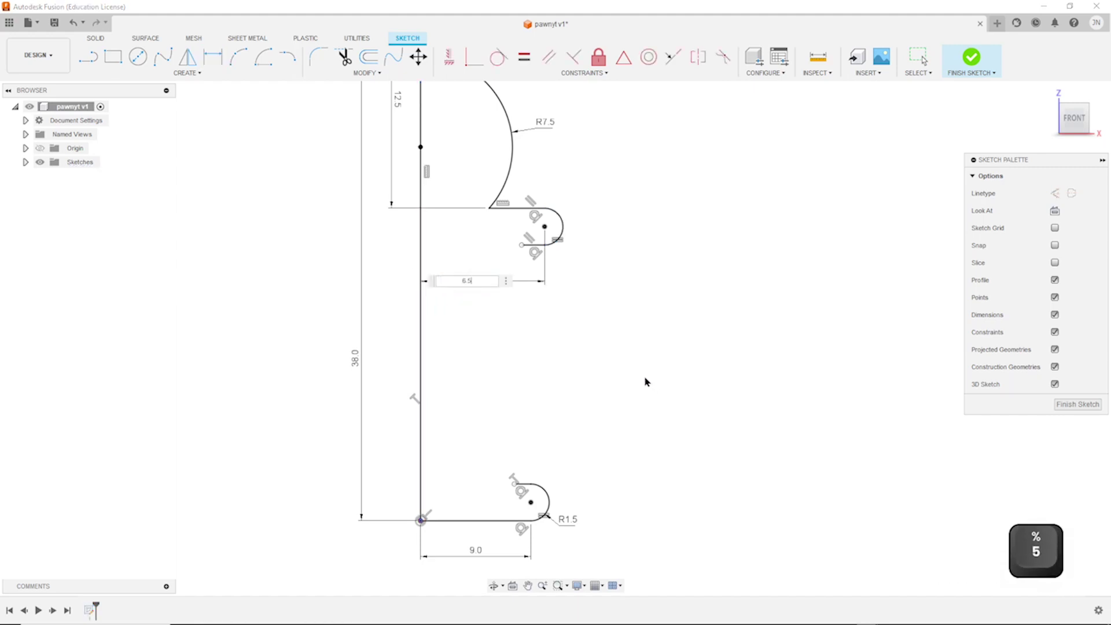
key(Return)
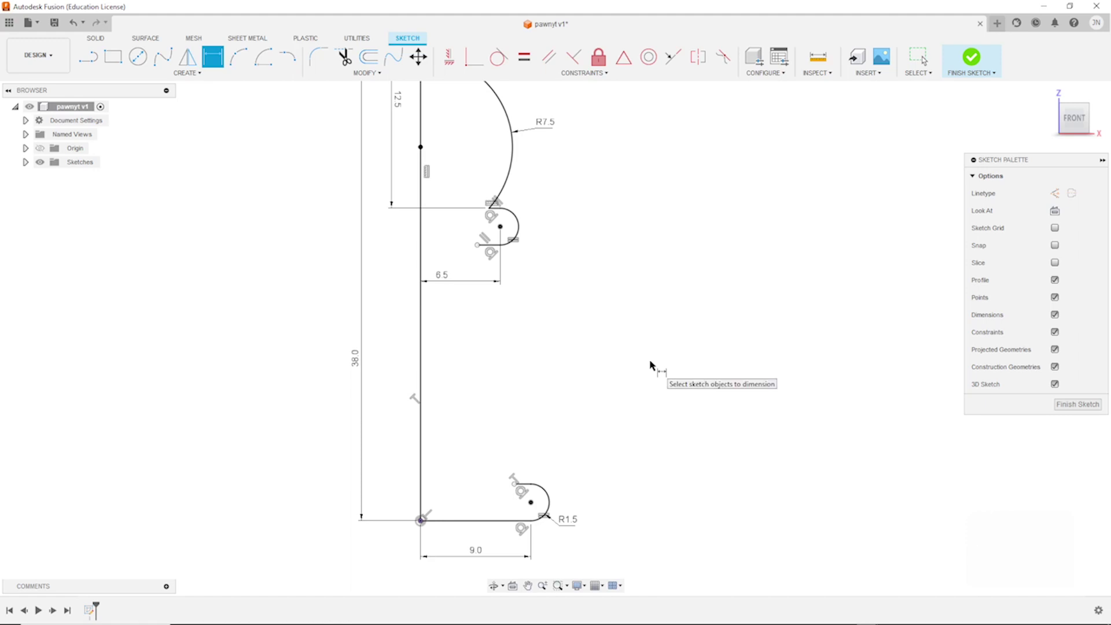
key(Escape)
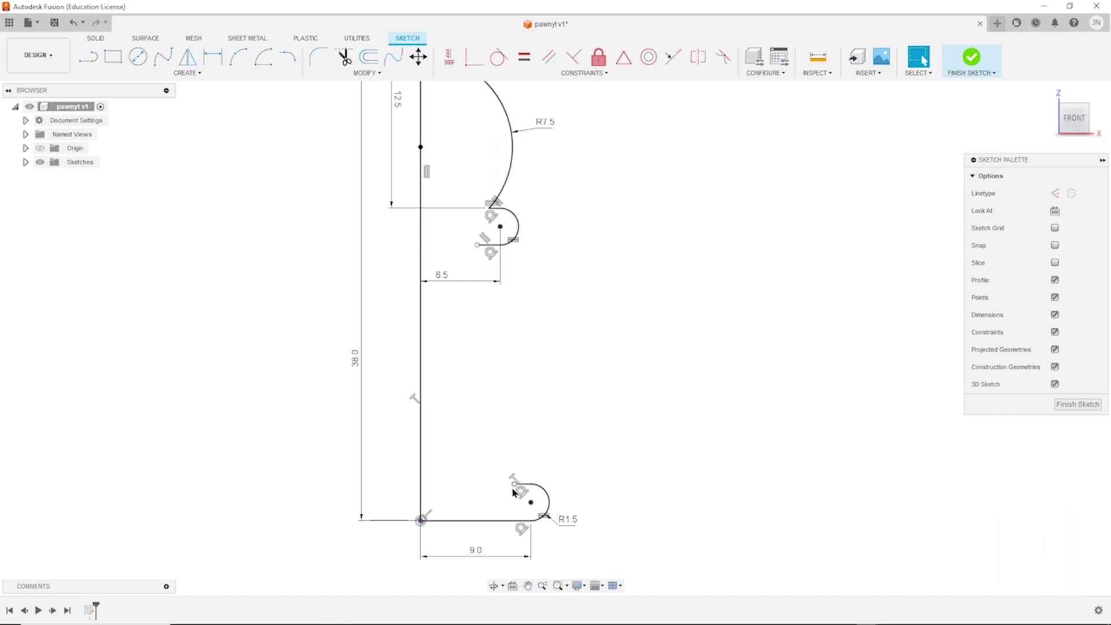
- Shorten the short line above the lower arc and vertically align the upper arc's centre with its end
drag(513, 493, 502, 498)
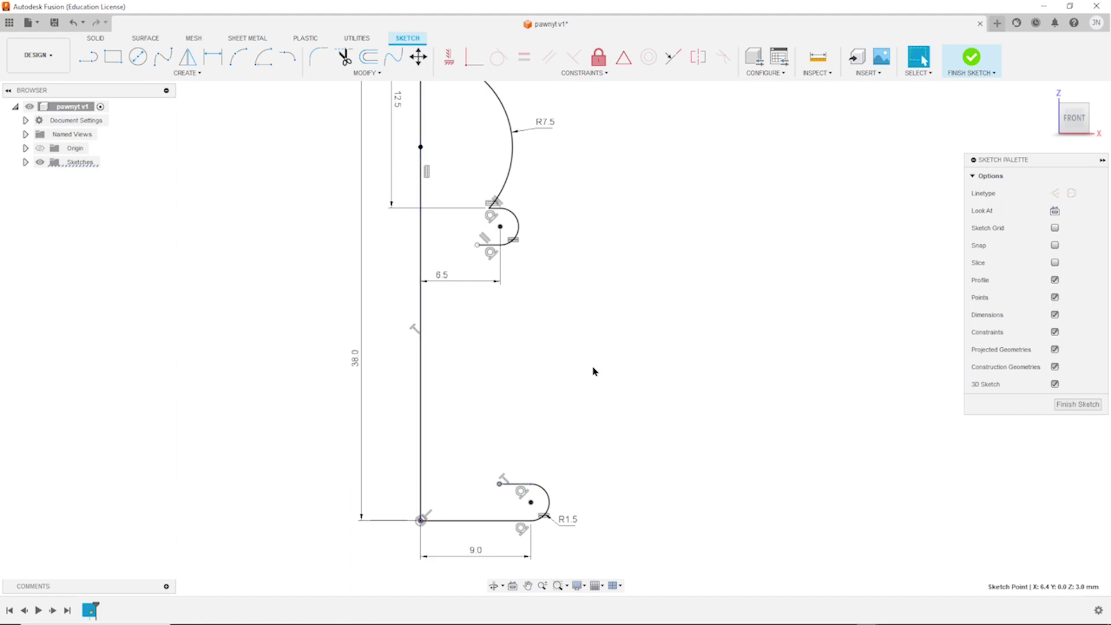
click(449, 59)
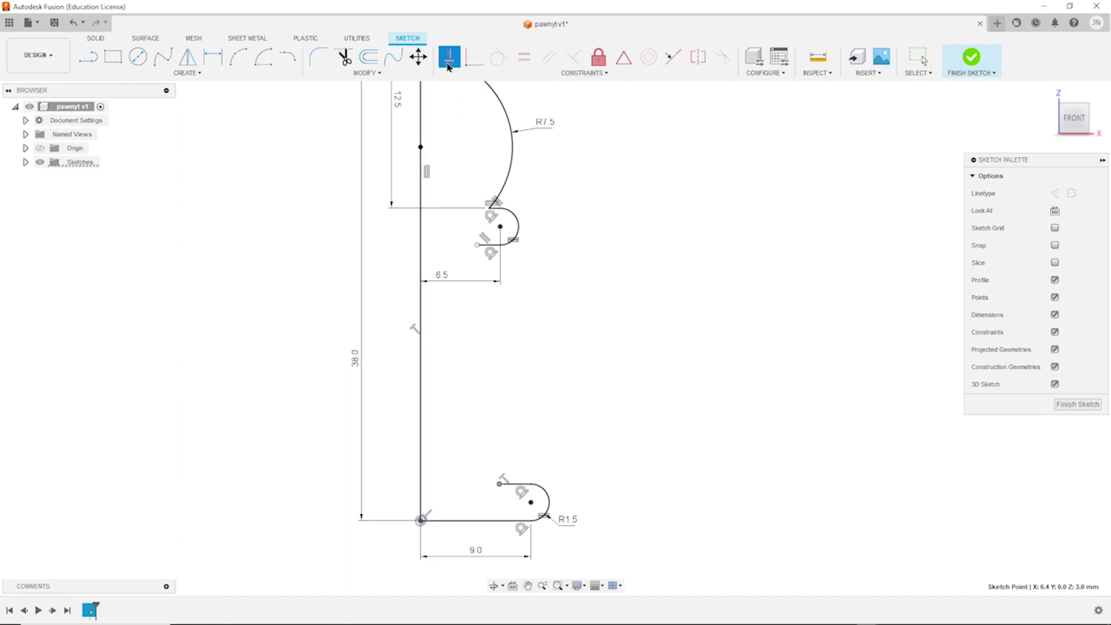
click(500, 227)
click(501, 483)
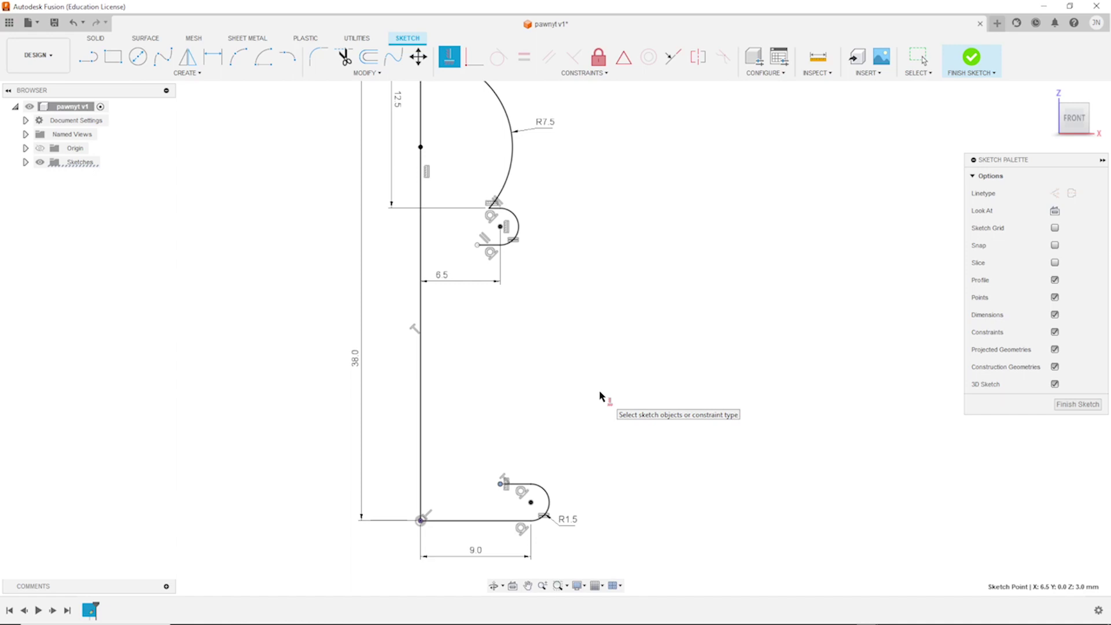
key(Escape)
key(Escape)
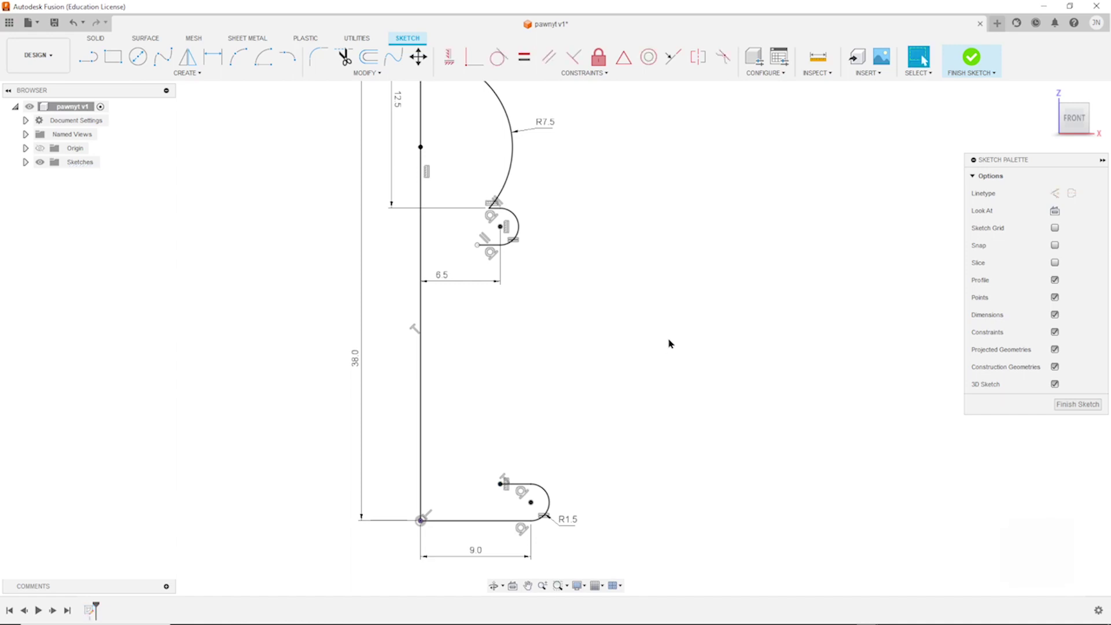
- Draw two tangent arcs in an S-curve from the line end under the upper bead to the lower bead
click(238, 56)
click(477, 244)
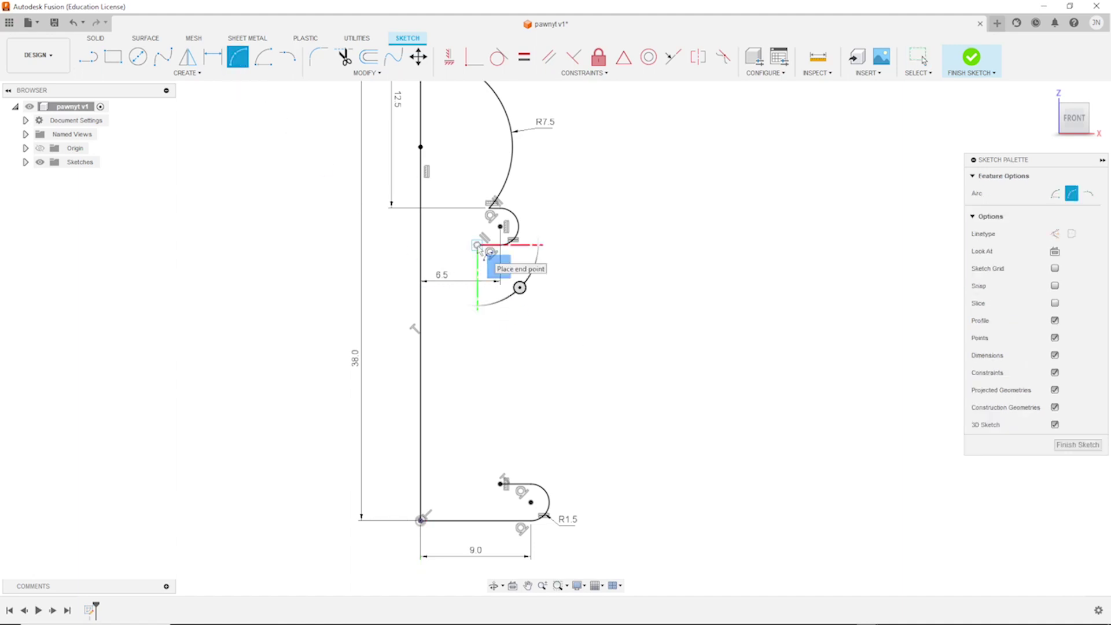
click(516, 363)
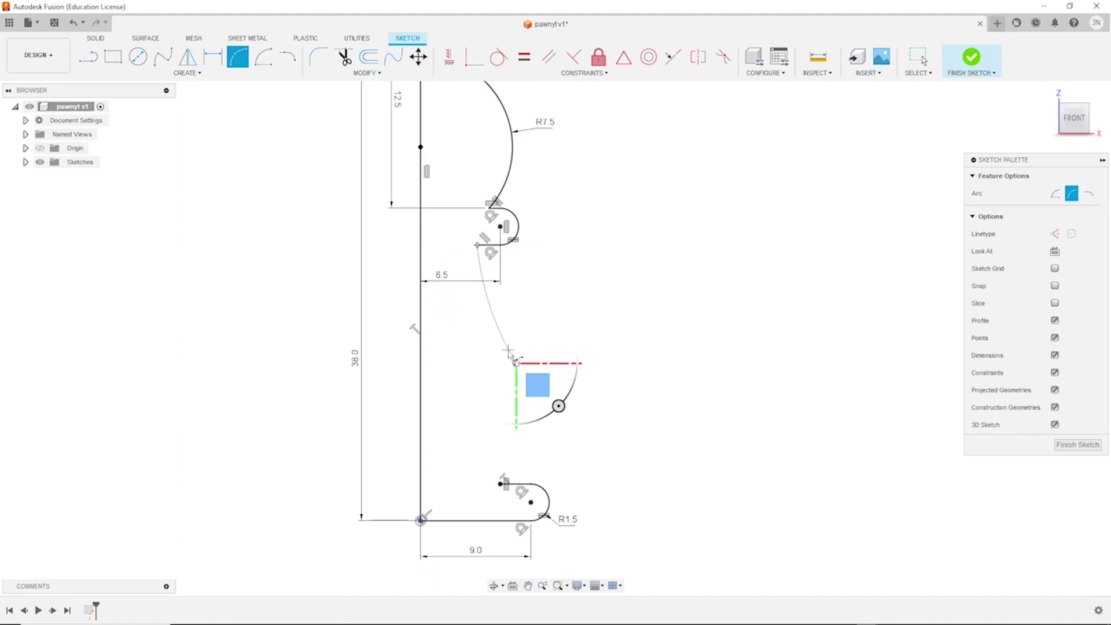
click(505, 352)
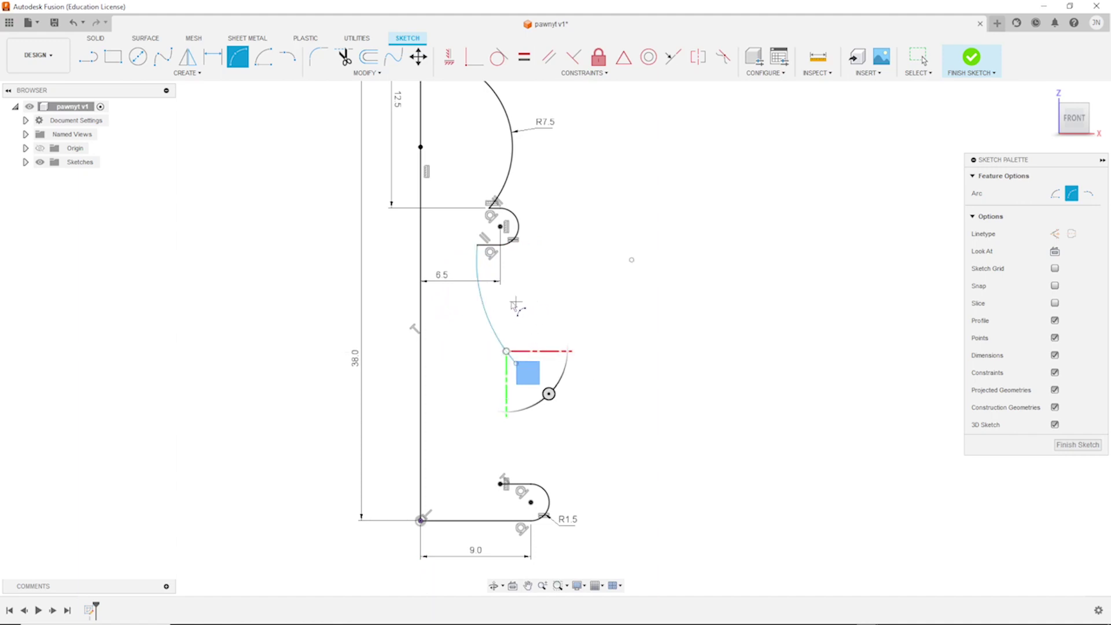
click(287, 57)
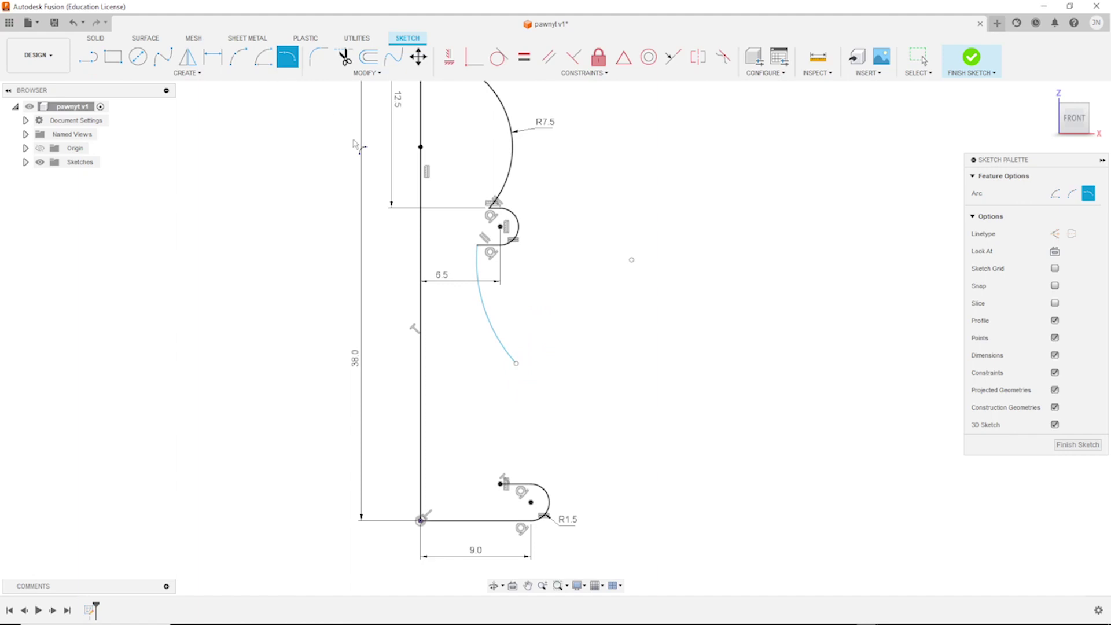
click(516, 363)
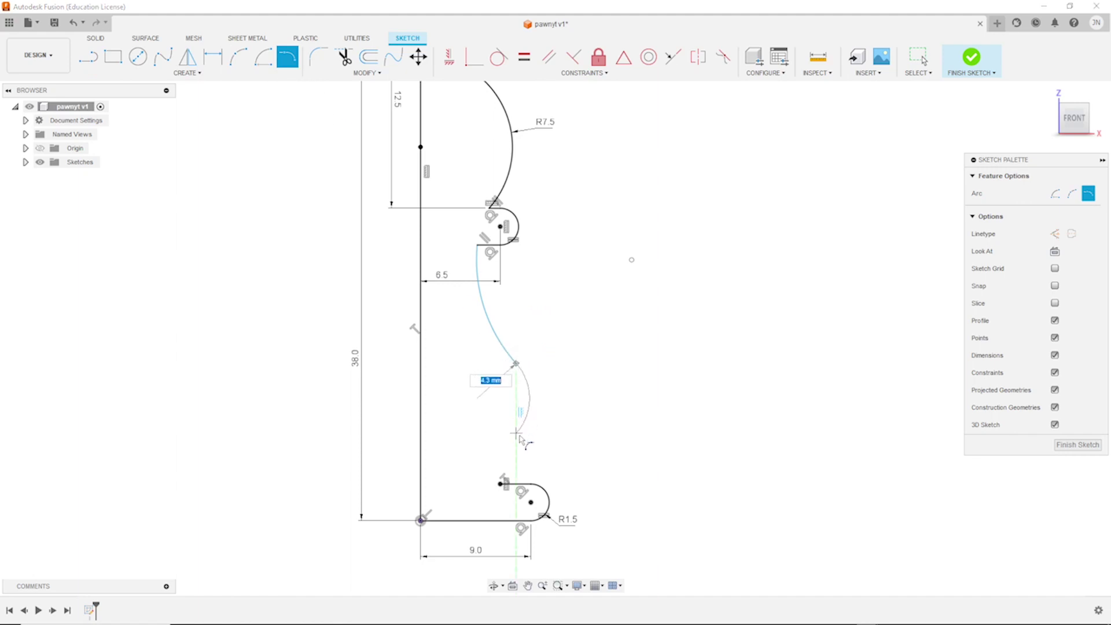
click(502, 482)
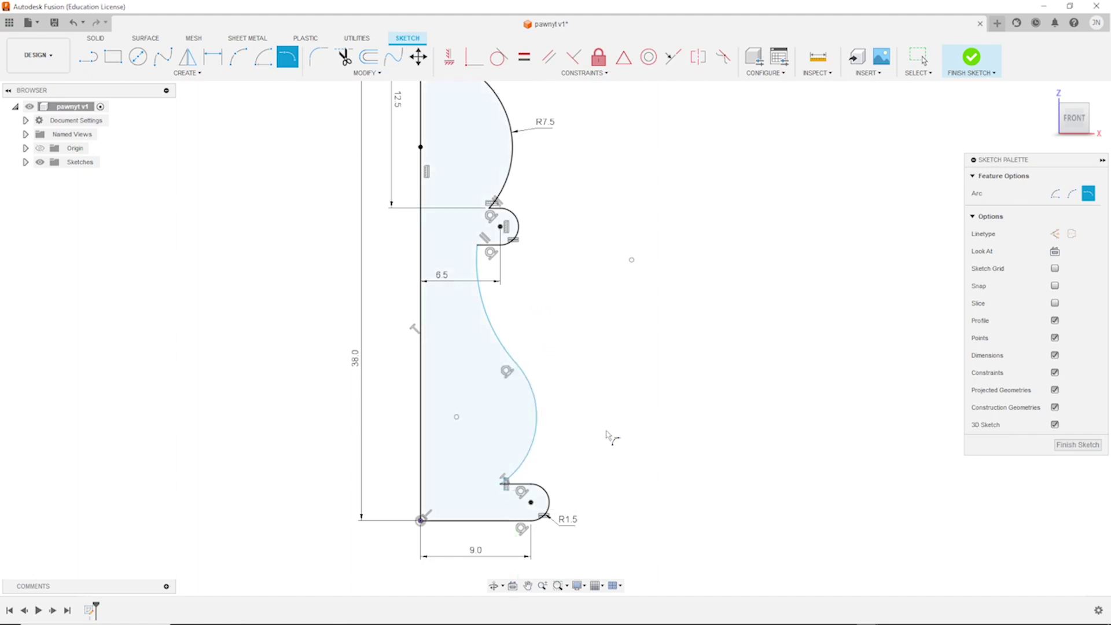
key(Escape)
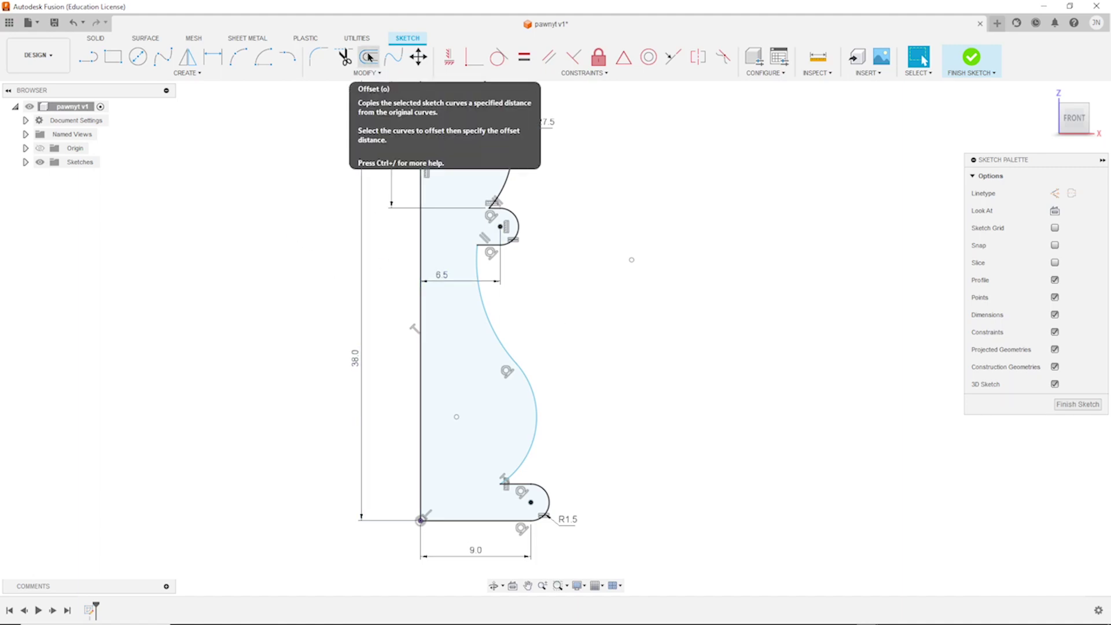
- Offset the vertical centre line 9 mm to the right with Chain Selection turned off
click(369, 57)
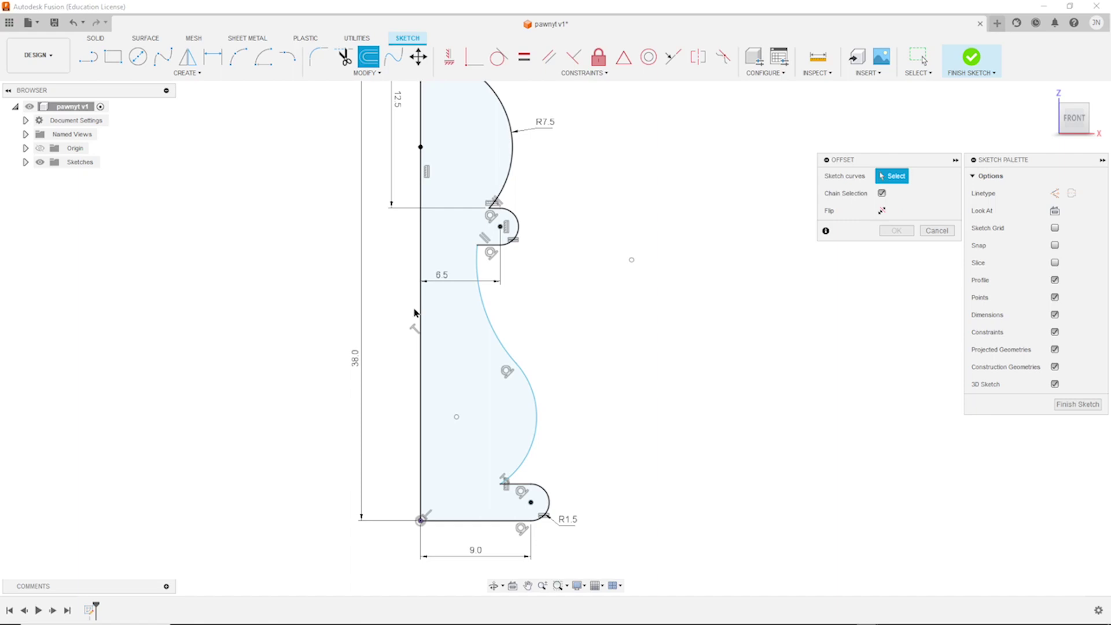
click(881, 194)
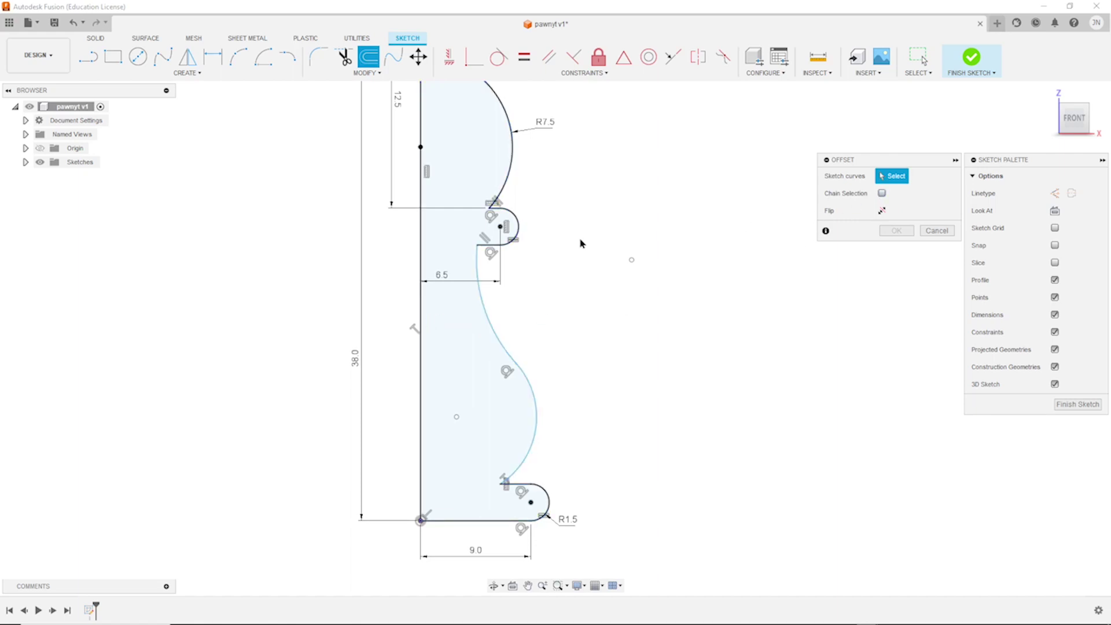
click(422, 310)
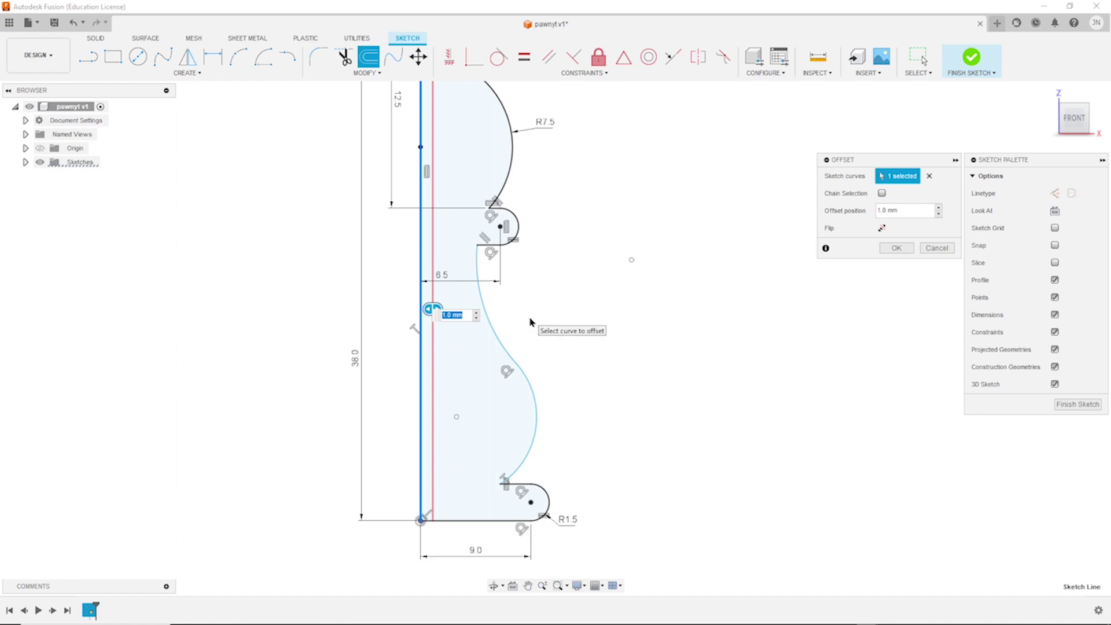
text(9)
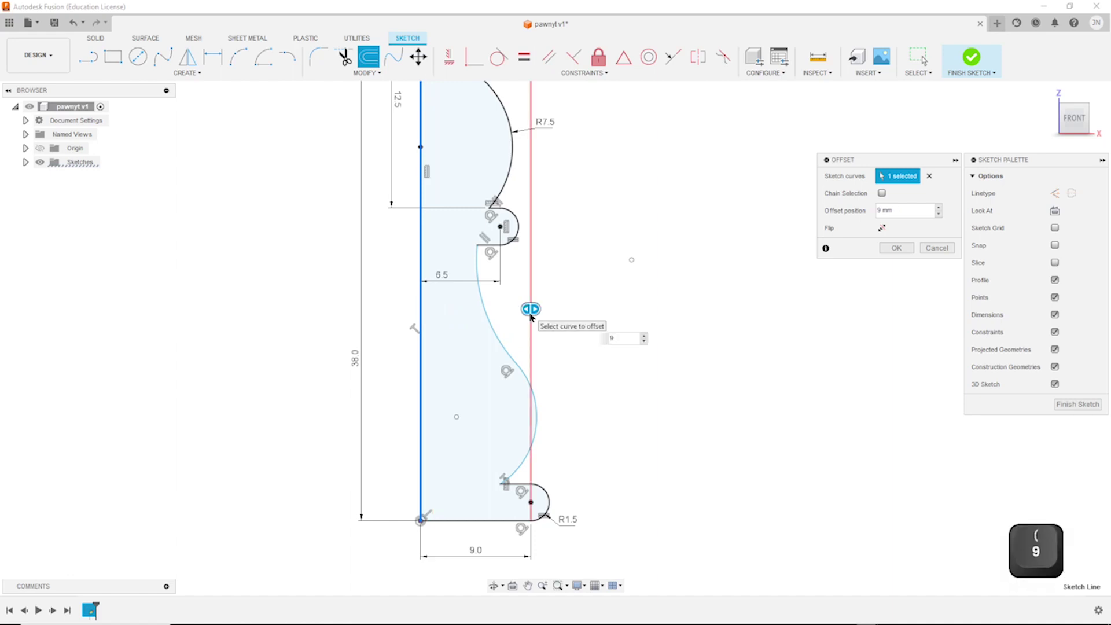
key(Return)
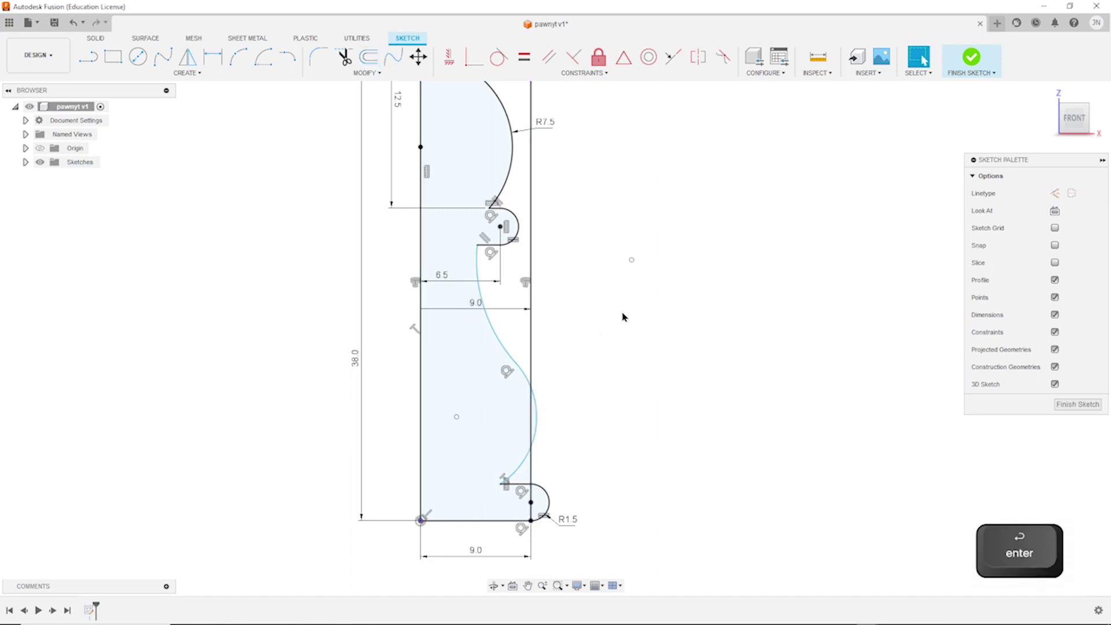
key(Escape)
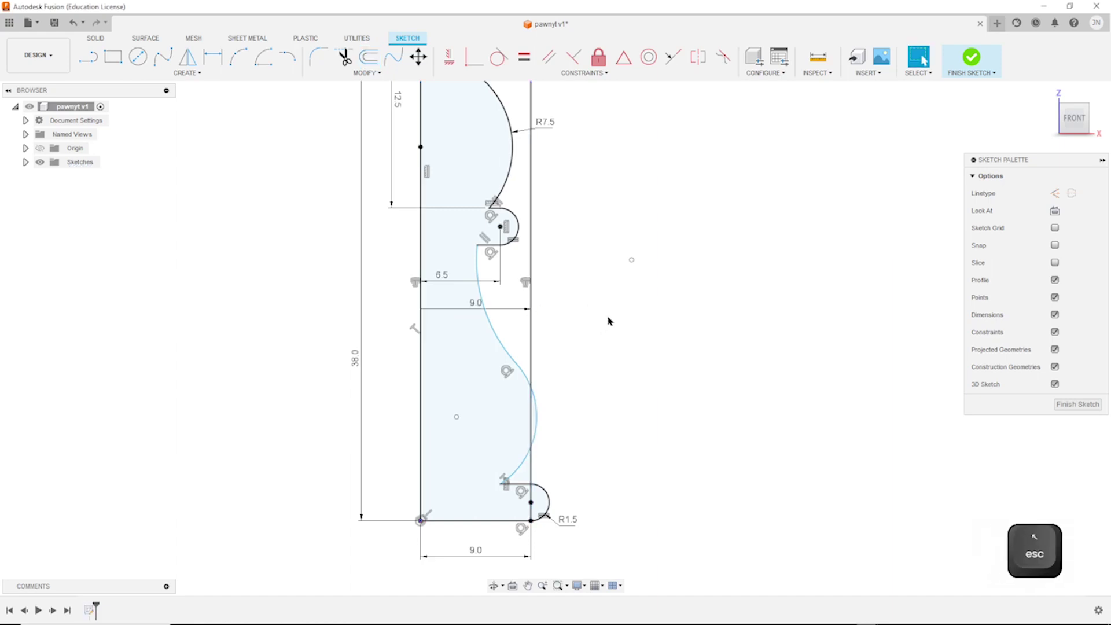
- Convert the new offset line into dashed construction geometry
click(532, 352)
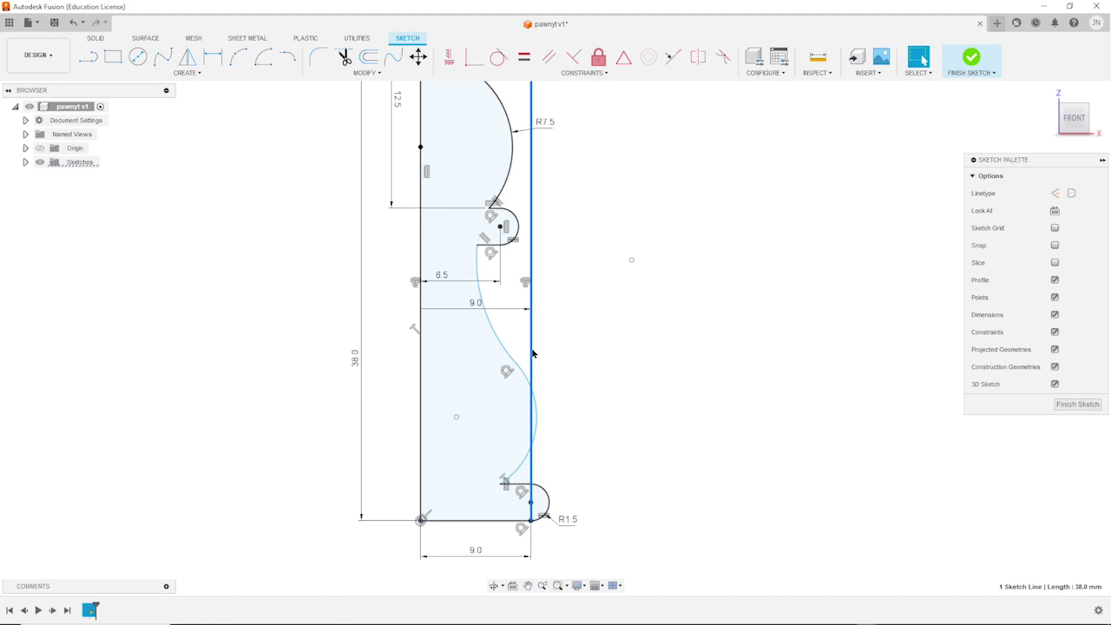
key(x)
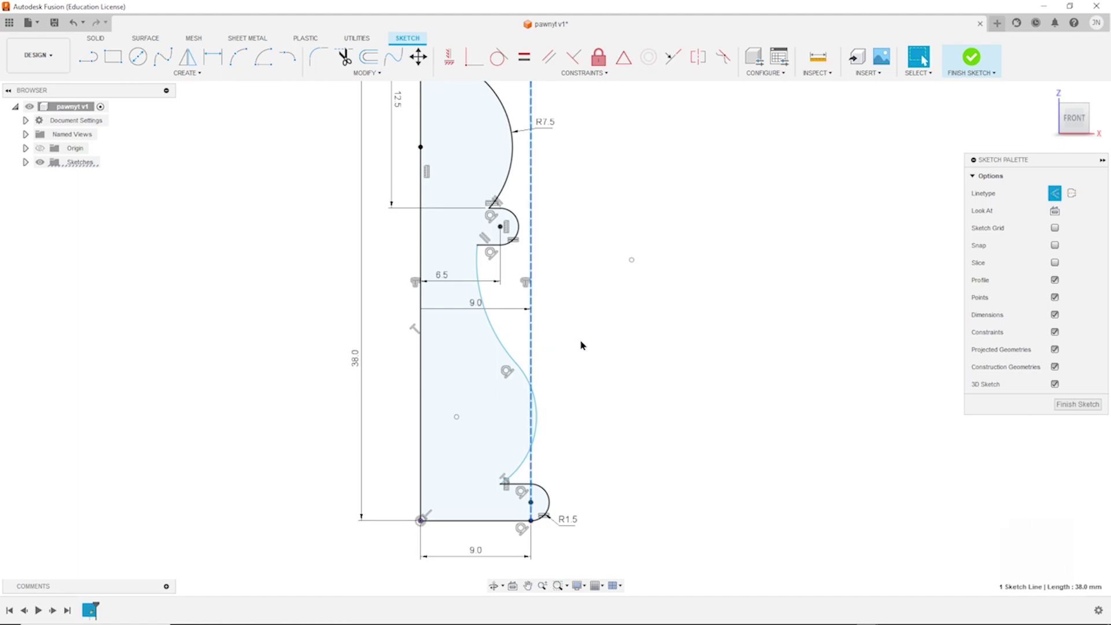
click(582, 345)
key(Escape)
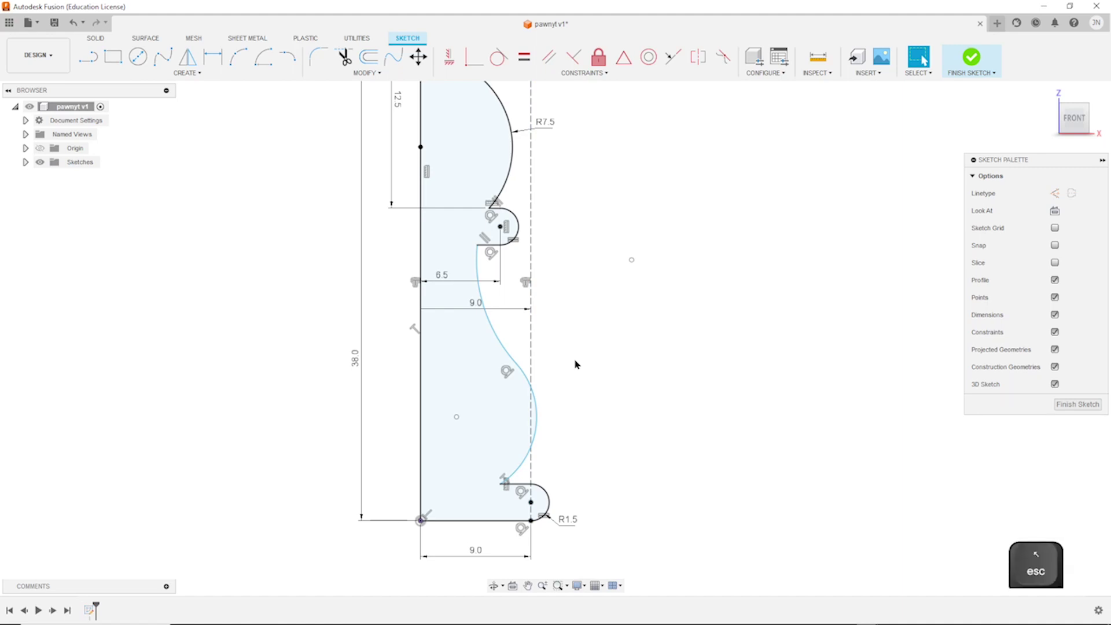
- Make the lower S-curve arc tangent to the dashed 9 mm construction line
click(527, 422)
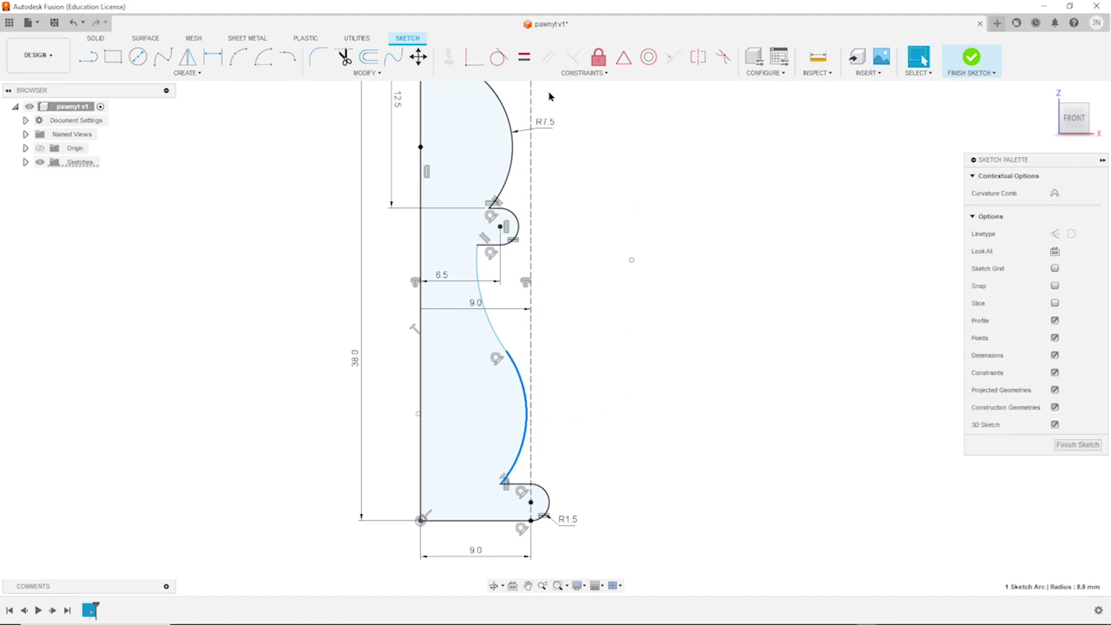
click(498, 57)
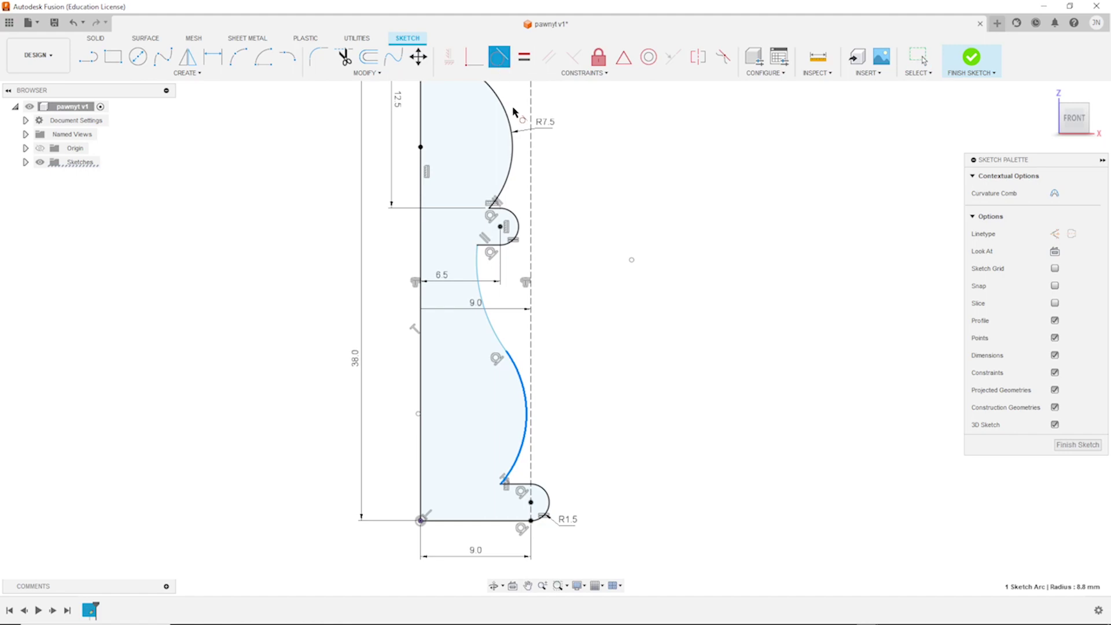
click(531, 409)
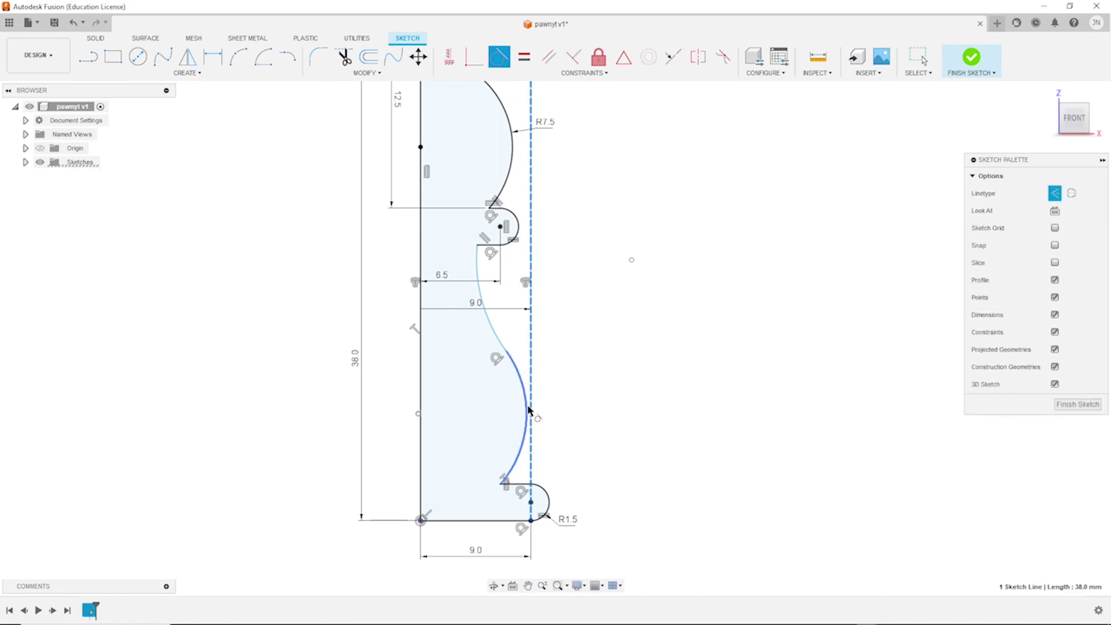
click(531, 409)
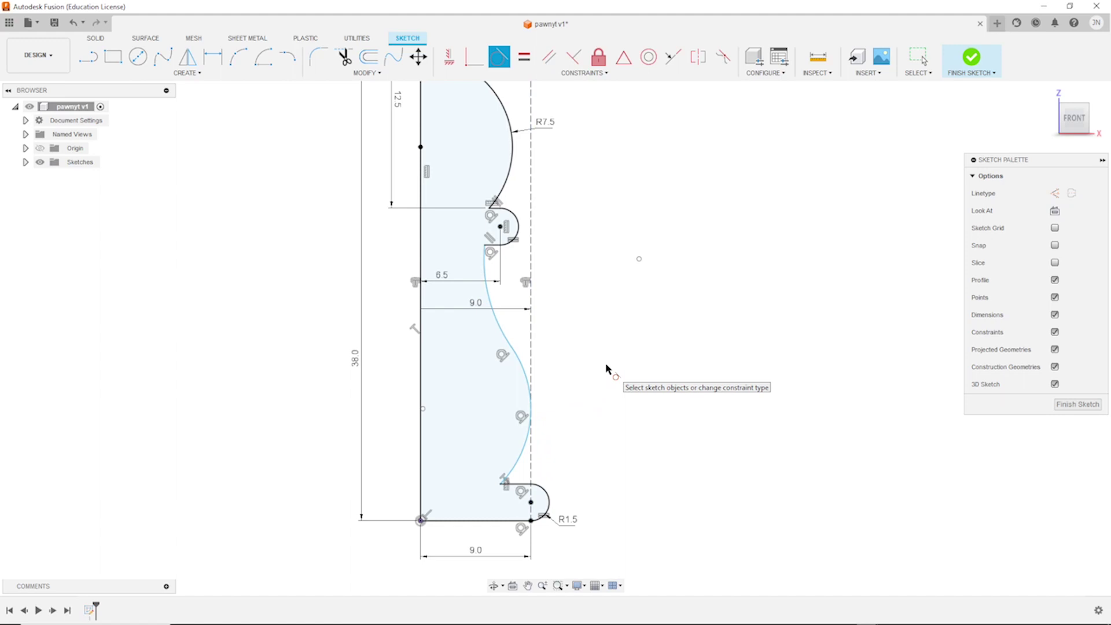
key(Escape)
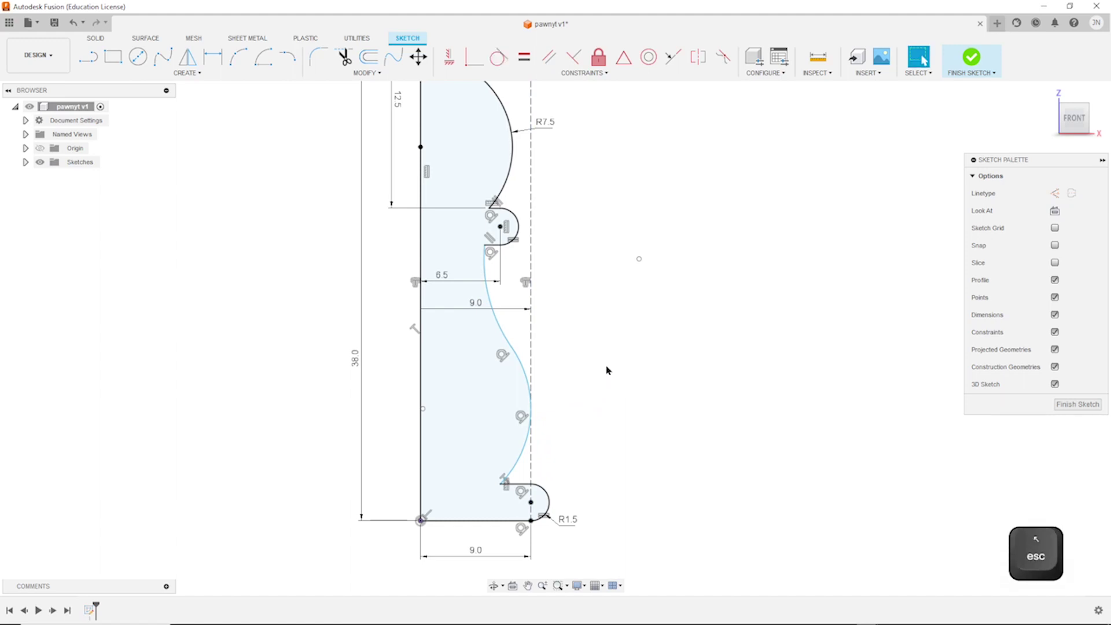
- Dimension the lower arc's radius to 6 and the upper arc's radius to 15
key(d)
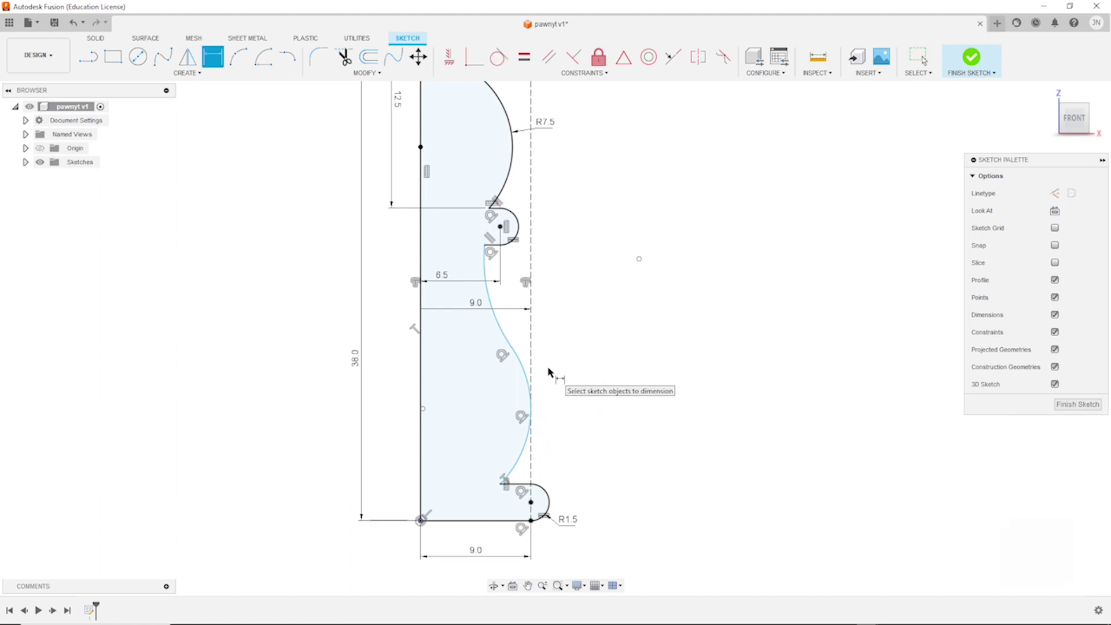
click(530, 386)
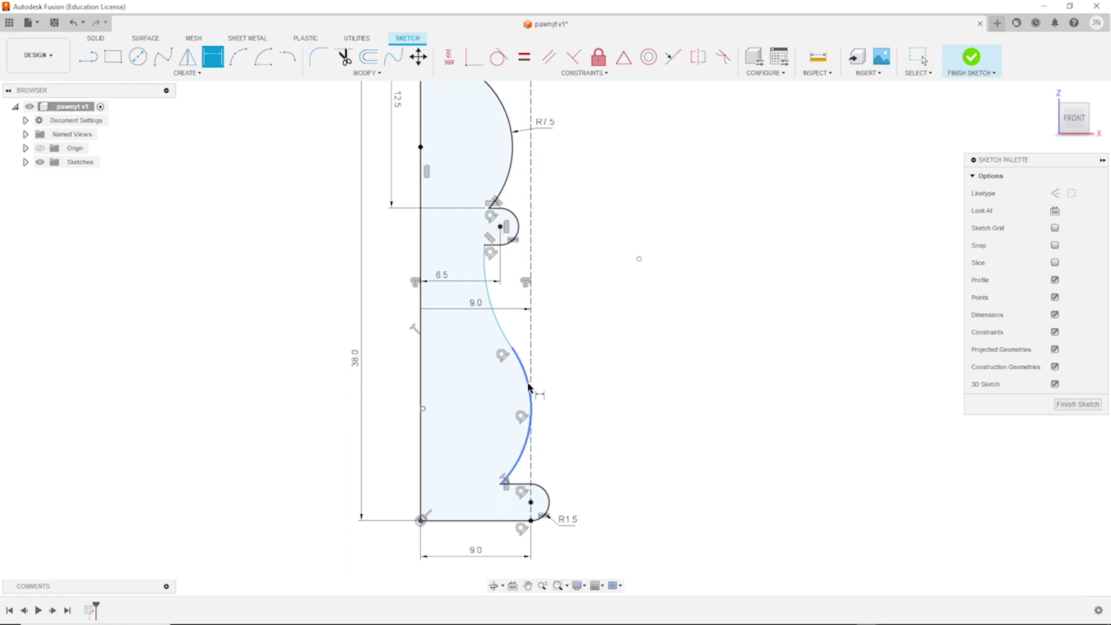
click(554, 385)
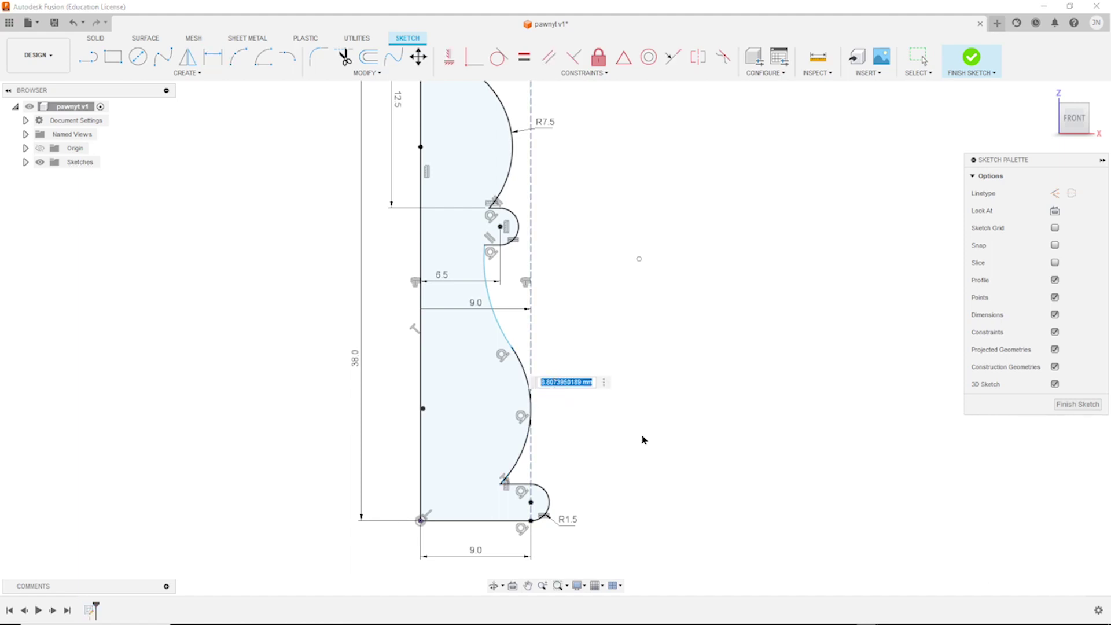
text(6)
key(Return)
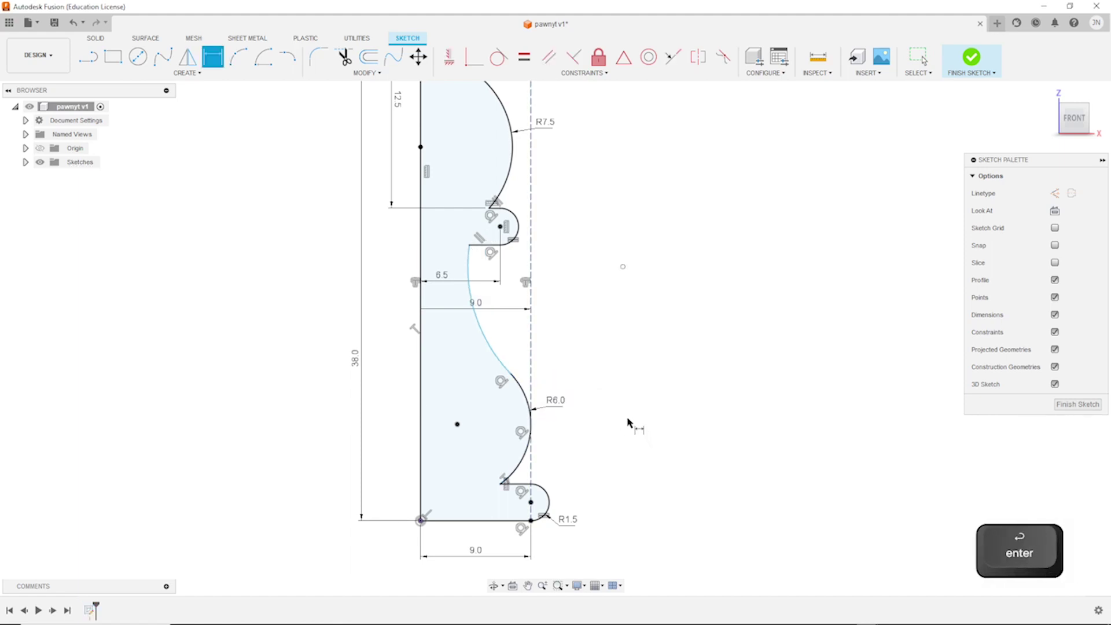
click(498, 345)
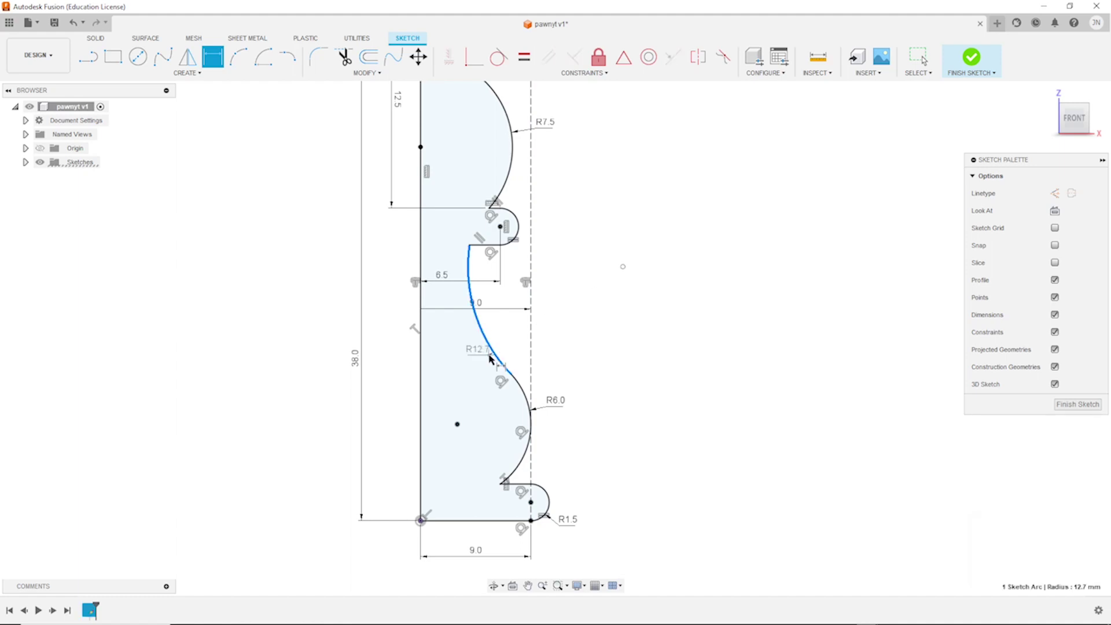
click(511, 347)
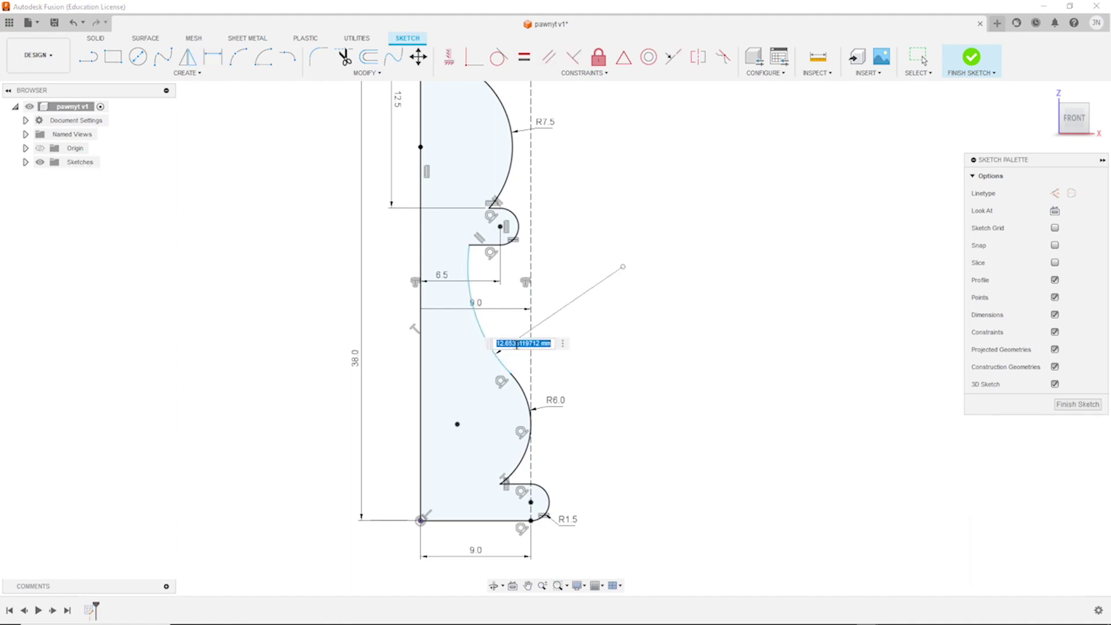
text(15)
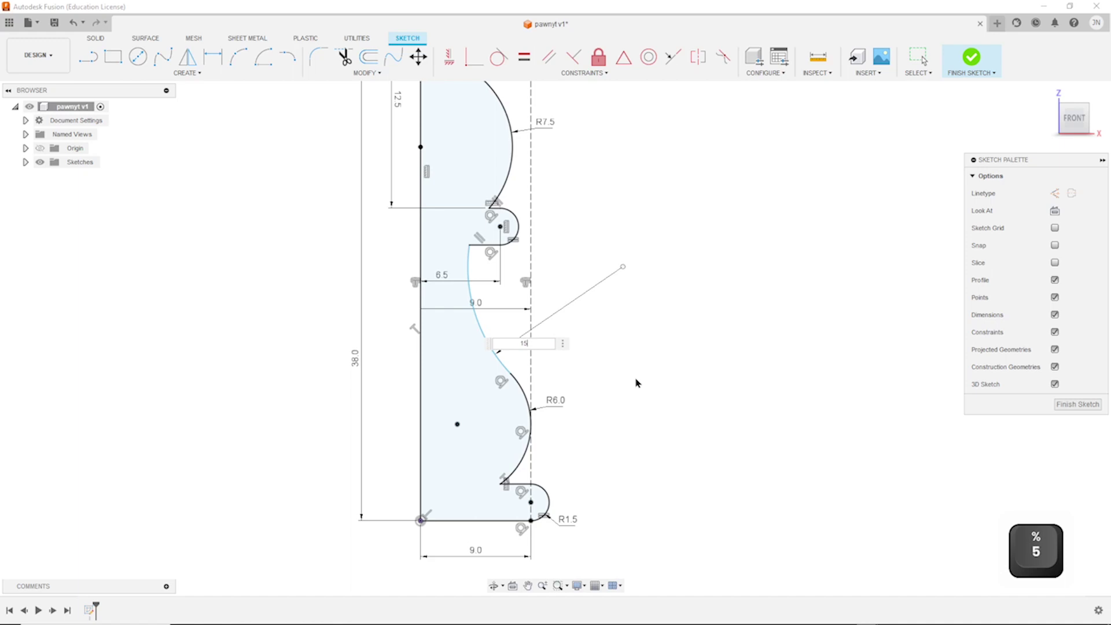
key(Return)
- Dimension the upper arc's top end 4 mm from the left vertical edge
key(d)
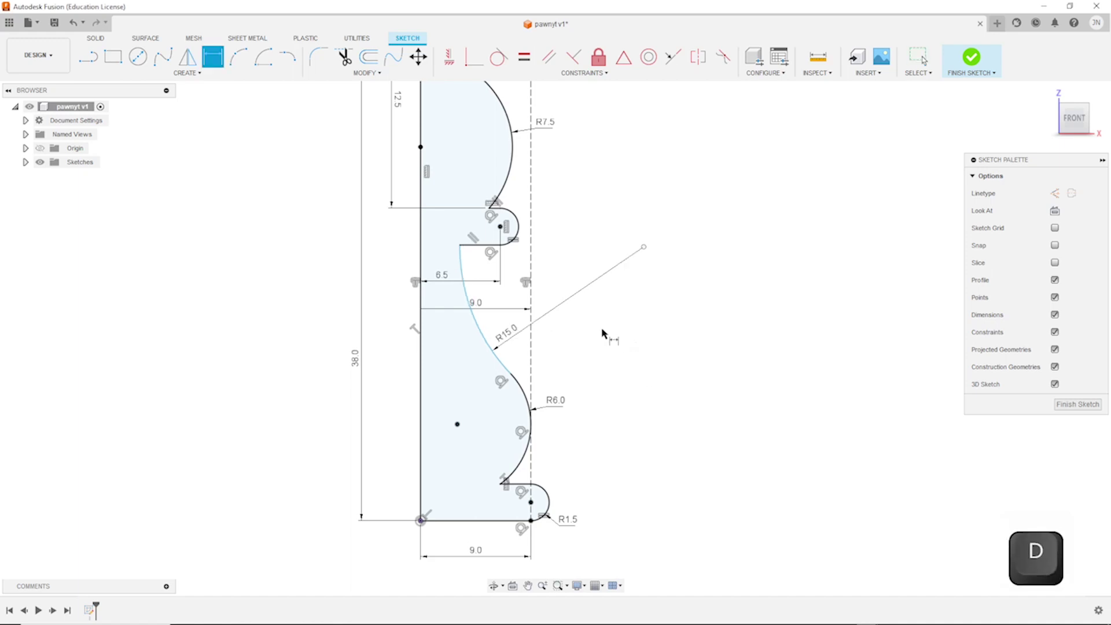
click(460, 245)
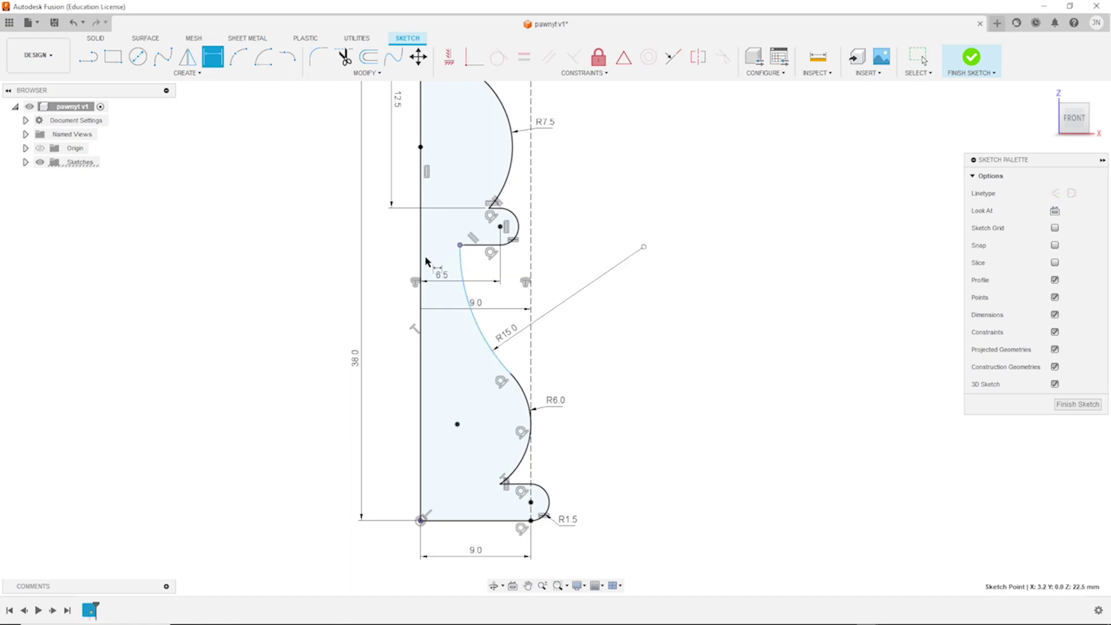
click(420, 259)
click(435, 257)
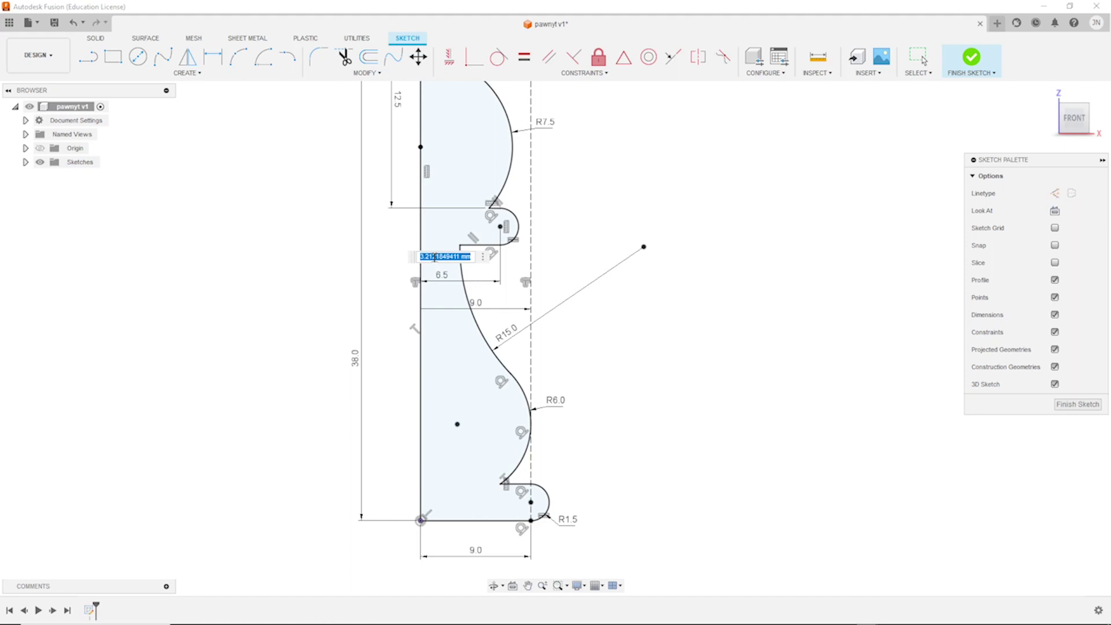
text(4)
key(Return)
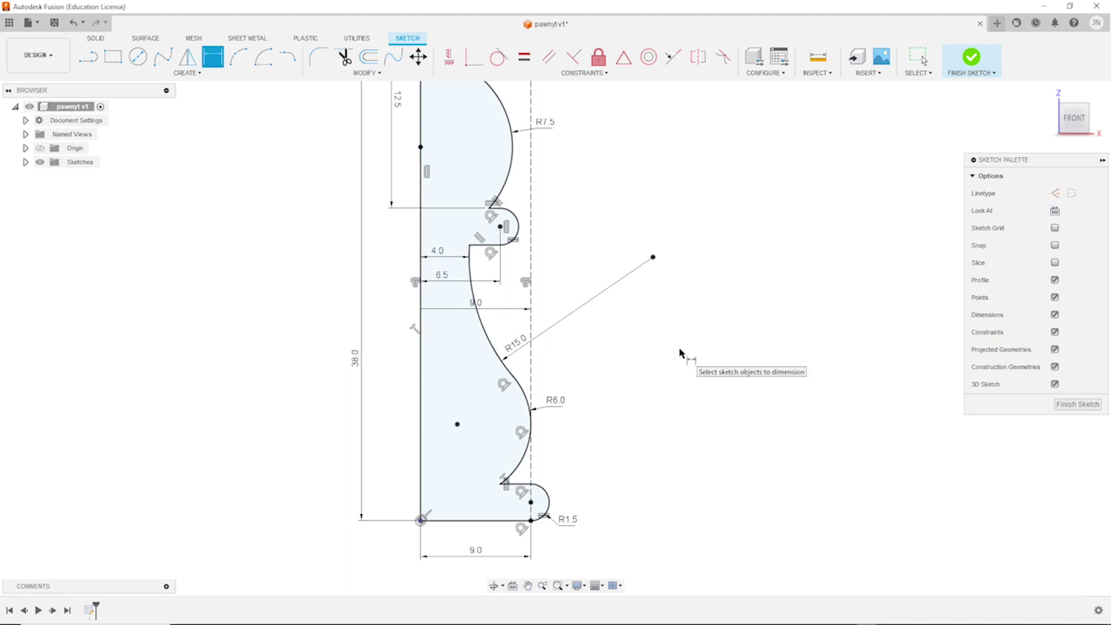
scroll(680, 353, down, 2)
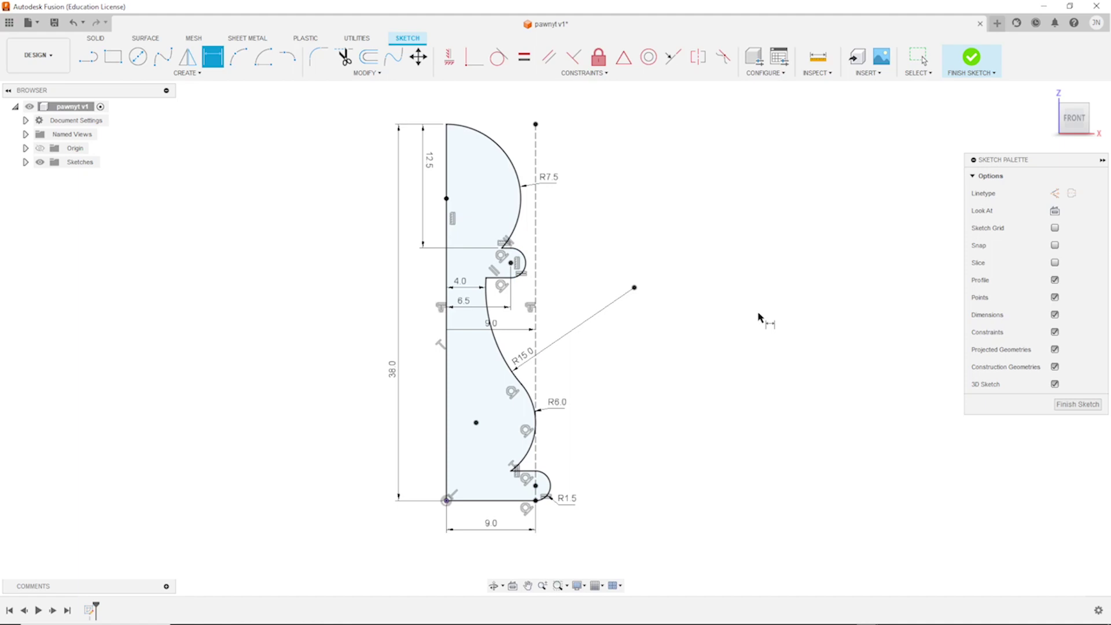
click(1055, 332)
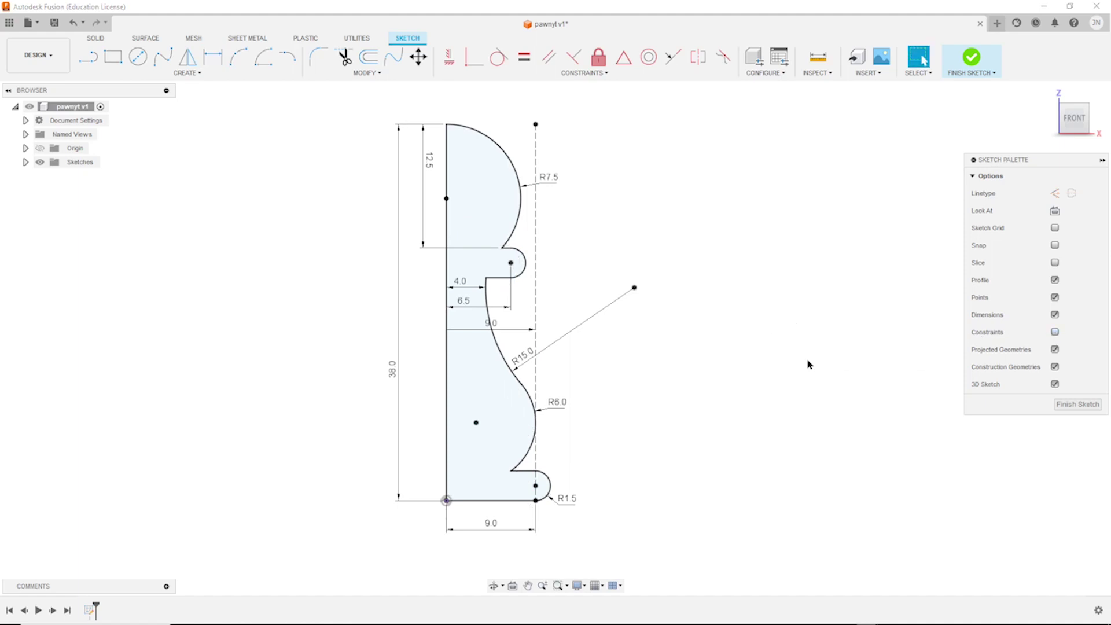
click(1055, 315)
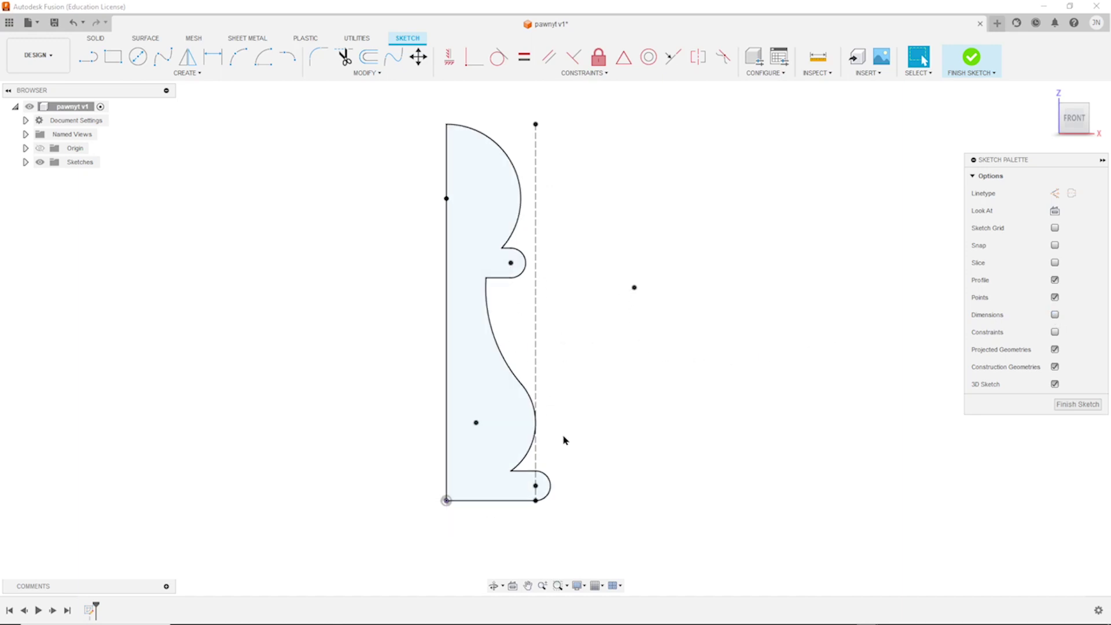
click(1054, 332)
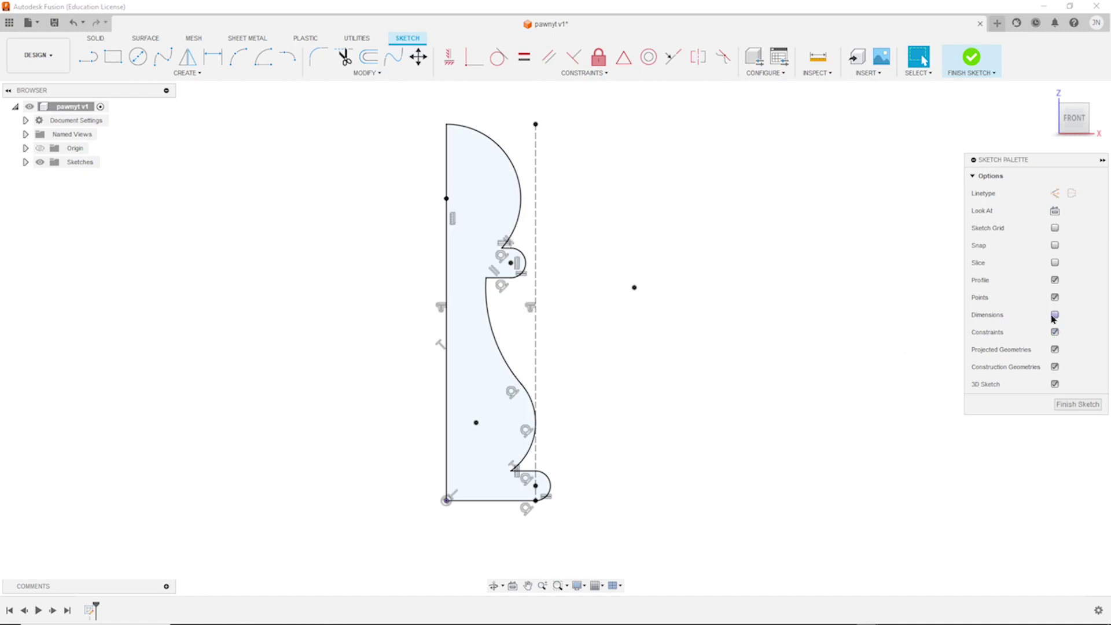
click(1054, 316)
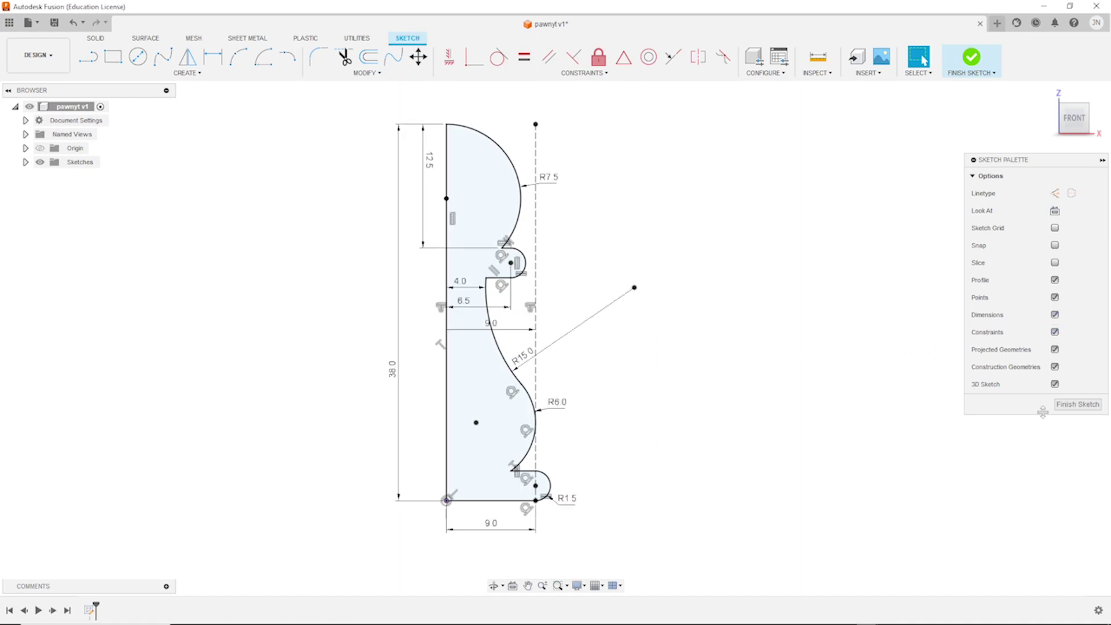
click(1076, 405)
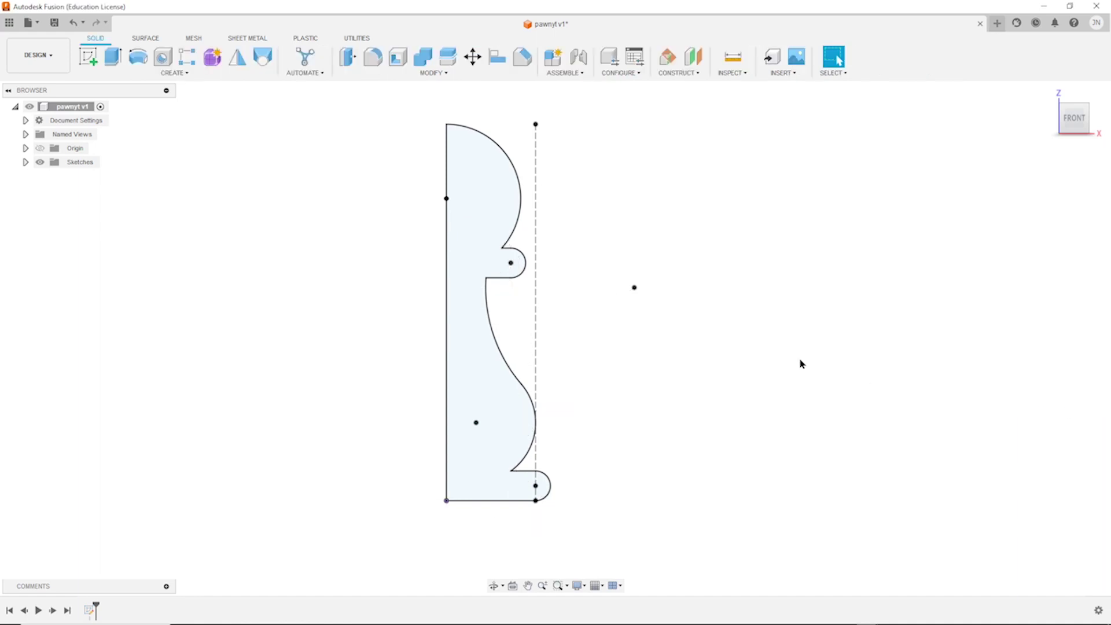
- Revolve the profile 360 degrees around the left vertical line into a solid pawn body
click(139, 58)
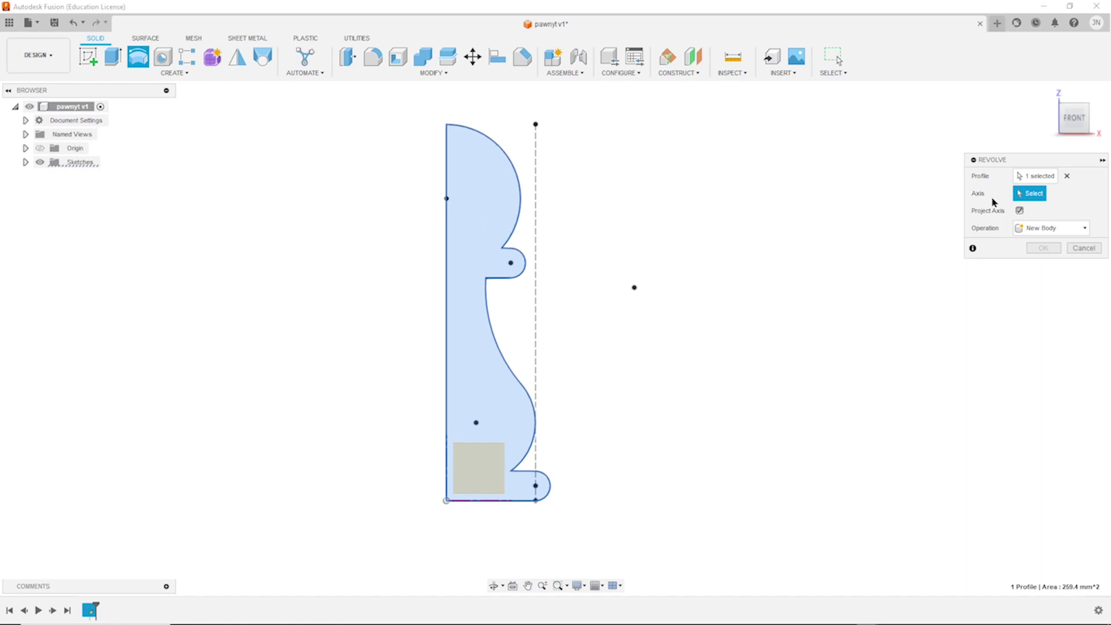
click(449, 269)
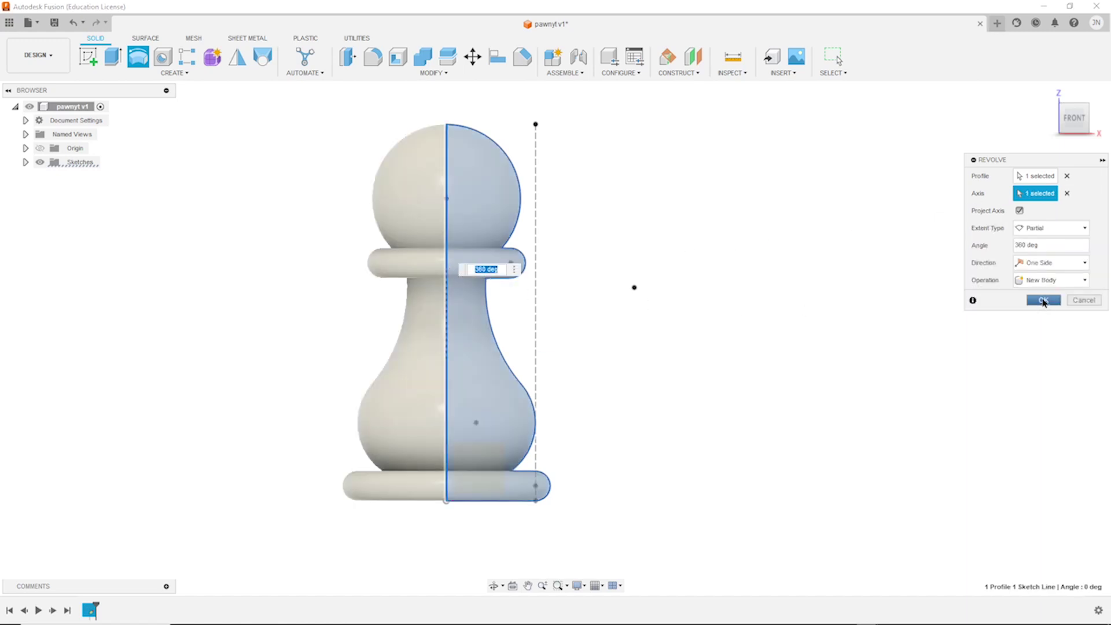
click(1044, 301)
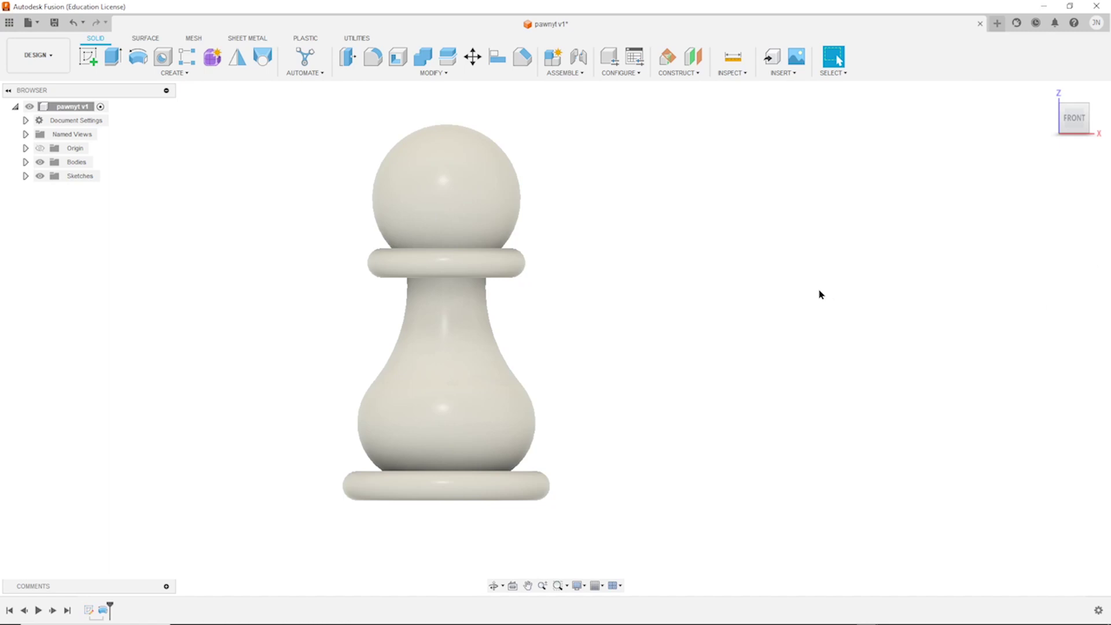